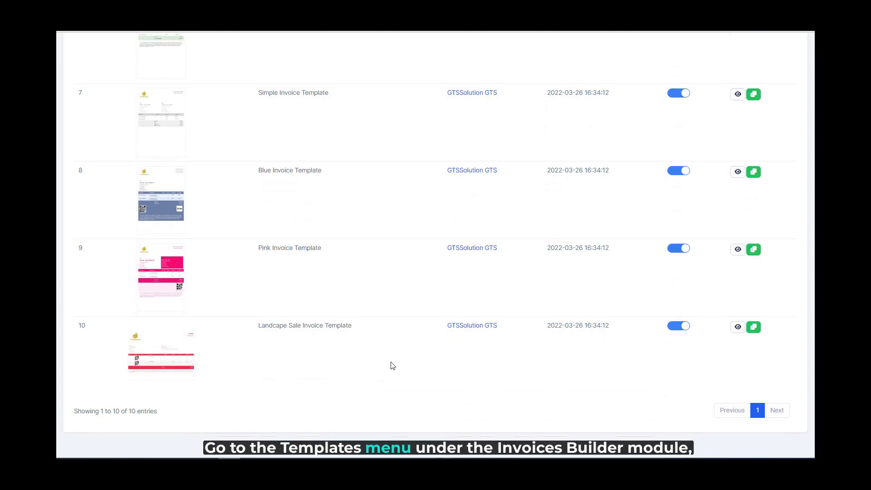
Review the list of invoice templates and preview the Green Template image
{"action": "scroll", "coordinate": [391, 349], "scroll_direction": "up", "scroll_amount": 10}
{"action": "scroll", "coordinate": [393, 365], "scroll_direction": "up", "scroll_amount": 1}
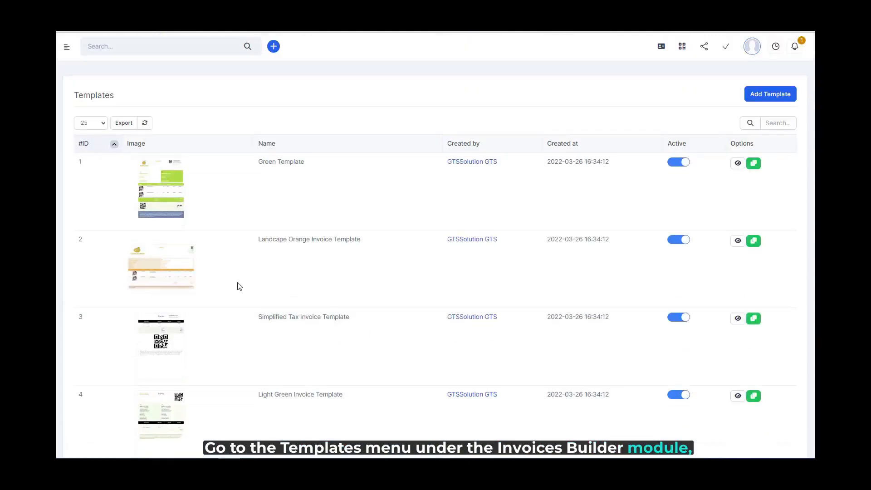
{"action": "left_click", "coordinate": [176, 192]}
{"action": "scroll", "coordinate": [451, 402], "scroll_direction": "down", "scroll_amount": 1}
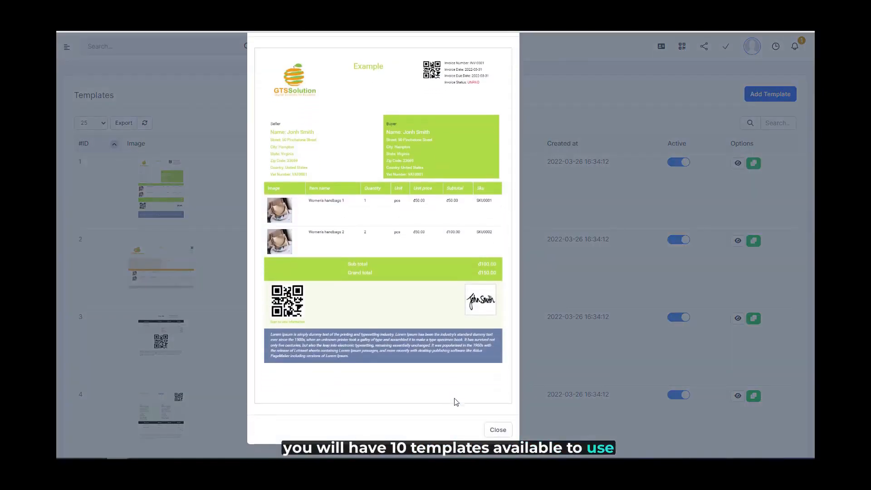
{"action": "left_click", "coordinate": [497, 427]}
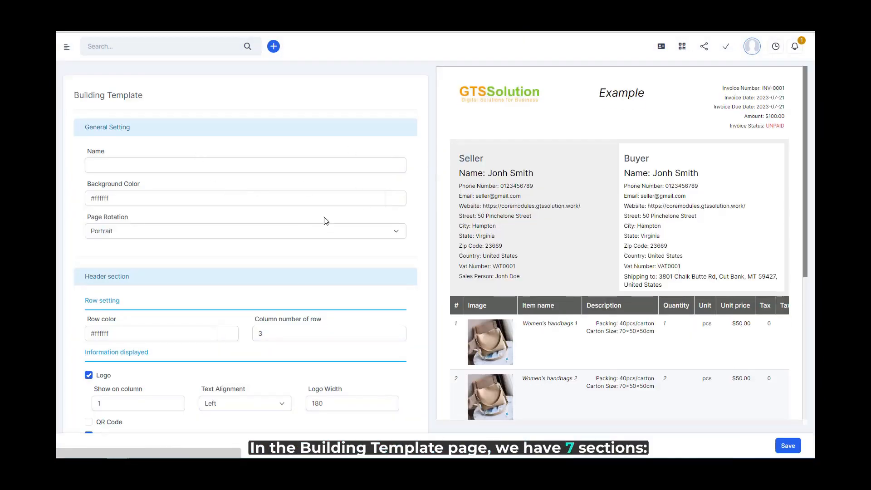
Examine the sections of the Building Template page, from General Setting through the Footer section
{"action": "scroll", "coordinate": [304, 213], "scroll_direction": "down", "scroll_amount": 1}
{"action": "scroll", "coordinate": [304, 214], "scroll_direction": "down", "scroll_amount": 5}
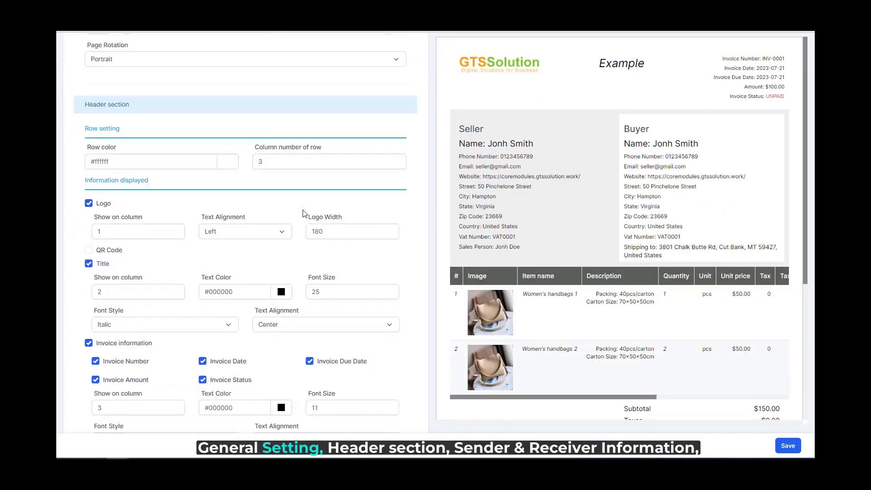
{"action": "scroll", "coordinate": [362, 202], "scroll_direction": "down", "scroll_amount": 8}
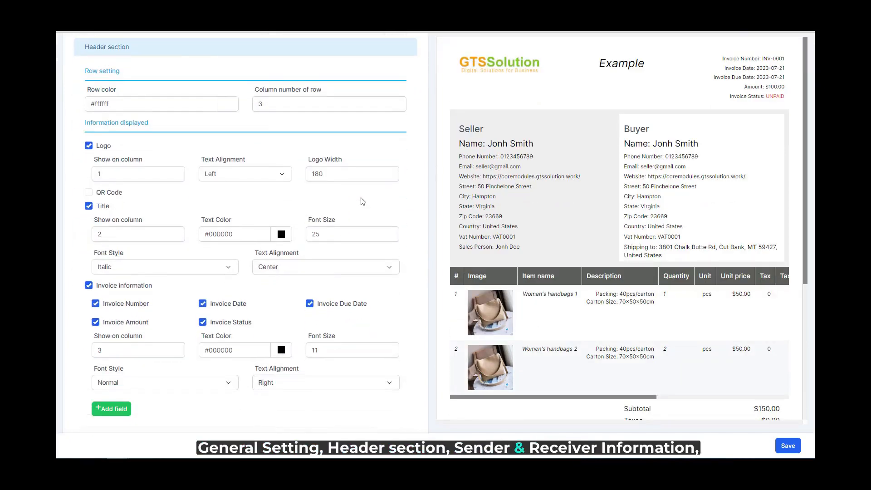
{"action": "scroll", "coordinate": [361, 201], "scroll_direction": "down", "scroll_amount": 10}
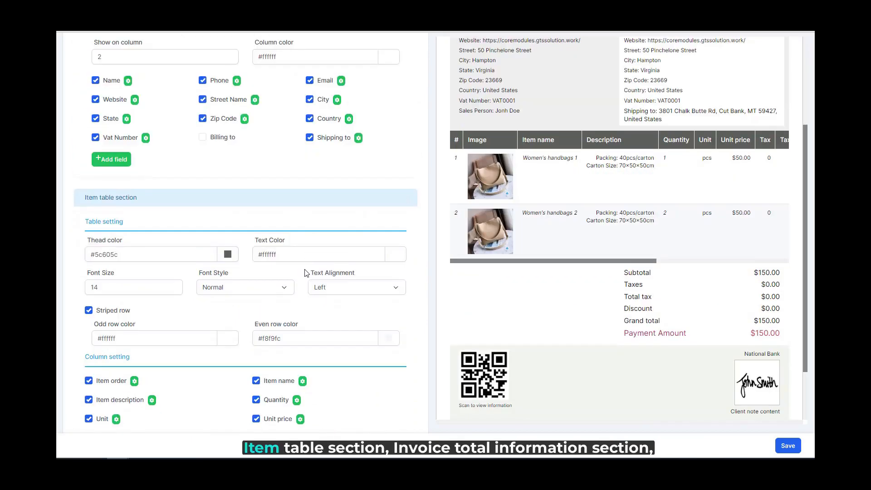
{"action": "scroll", "coordinate": [308, 267], "scroll_direction": "down", "scroll_amount": 8}
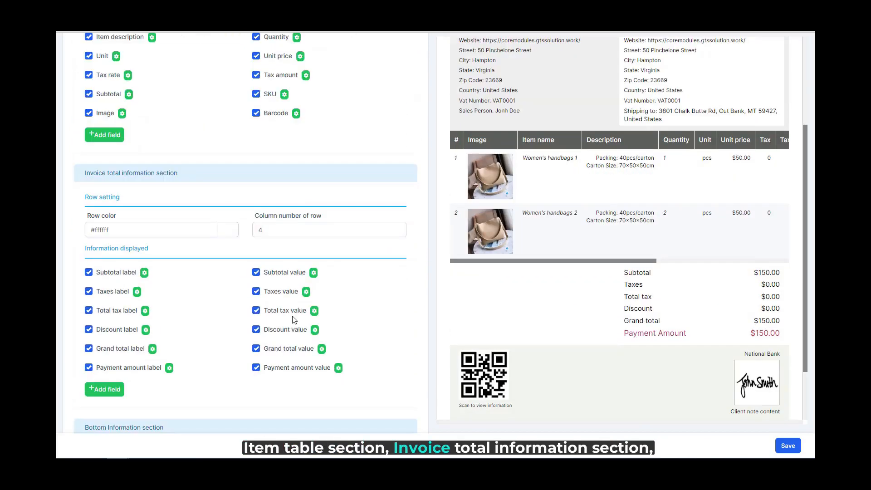
{"action": "scroll", "coordinate": [578, 270], "scroll_direction": "down", "scroll_amount": 2}
{"action": "scroll", "coordinate": [333, 329], "scroll_direction": "down", "scroll_amount": 7}
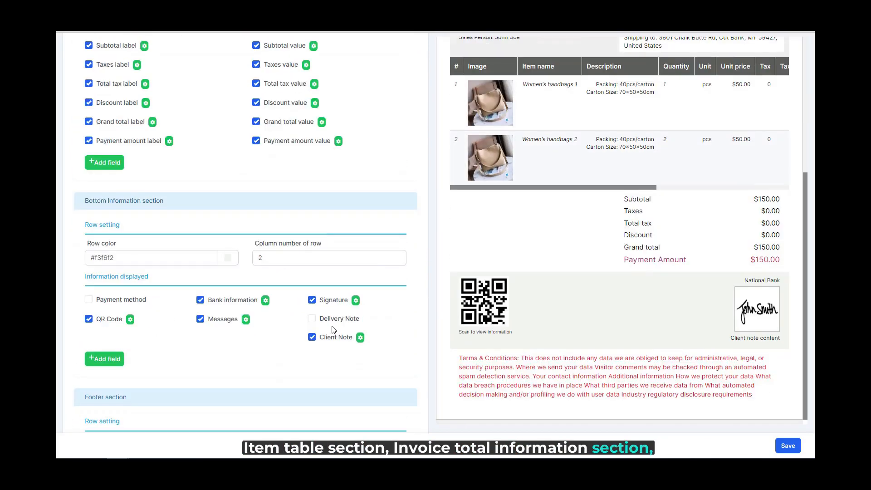
{"action": "scroll", "coordinate": [333, 330], "scroll_direction": "up", "scroll_amount": 20}
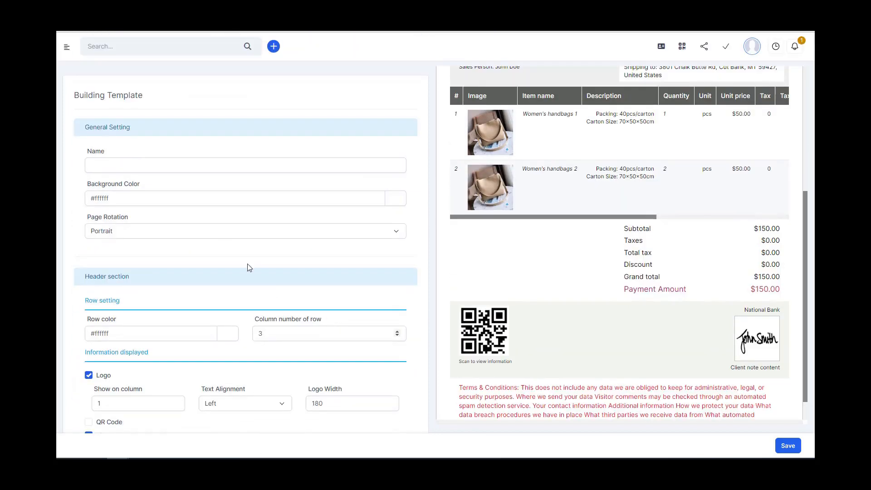
Name the template "Demo Template" and set its background color to light green #ddece3
{"action": "left_click", "coordinate": [201, 168]}
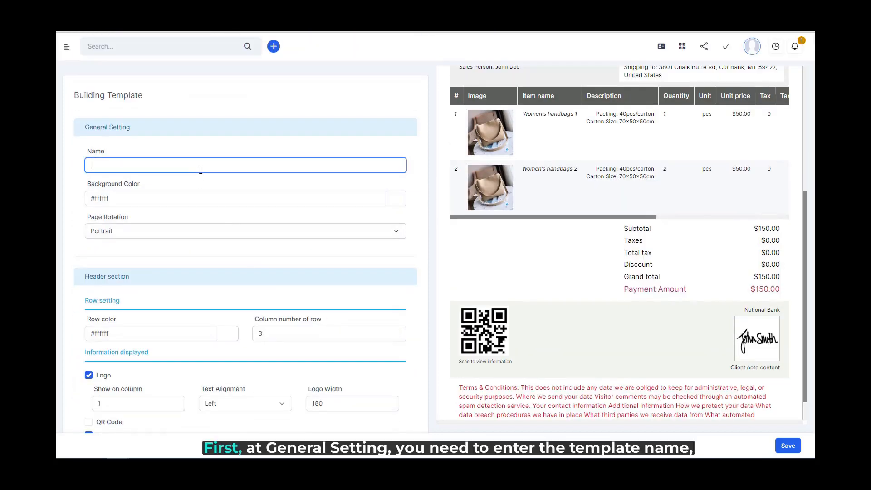
{"action": "type", "text": "Demo "}
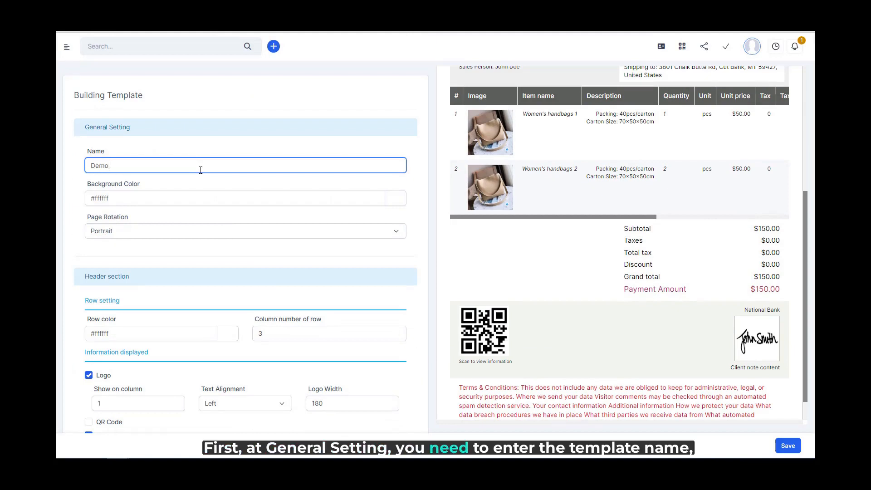
{"action": "type", "text": "Template"}
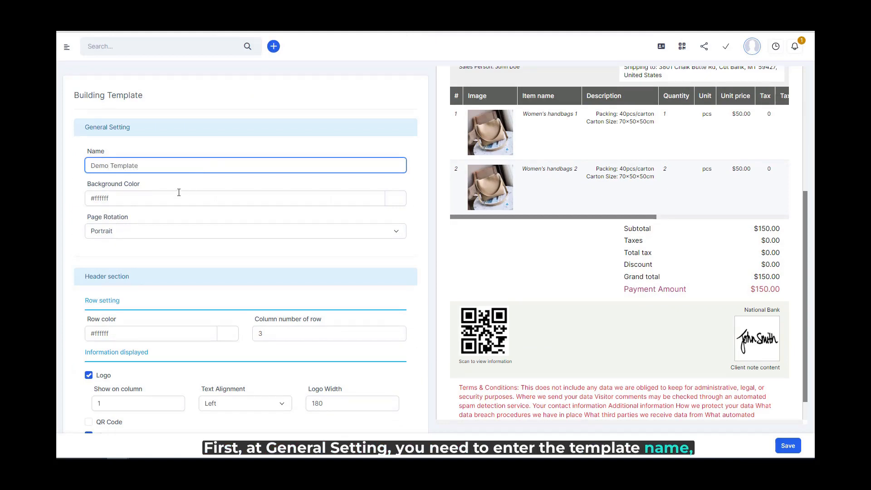
{"action": "left_click", "coordinate": [395, 202]}
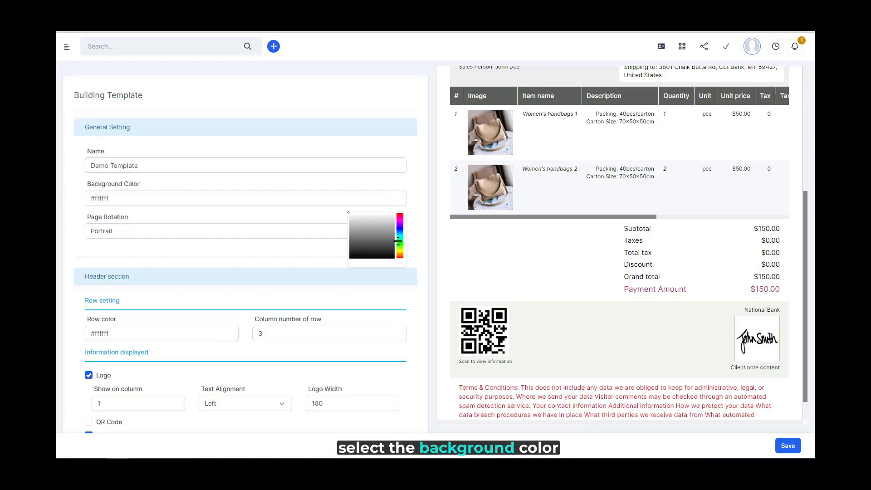
{"action": "left_click", "coordinate": [400, 243]}
{"action": "left_click", "coordinate": [385, 216]}
{"action": "left_click", "coordinate": [352, 216]}
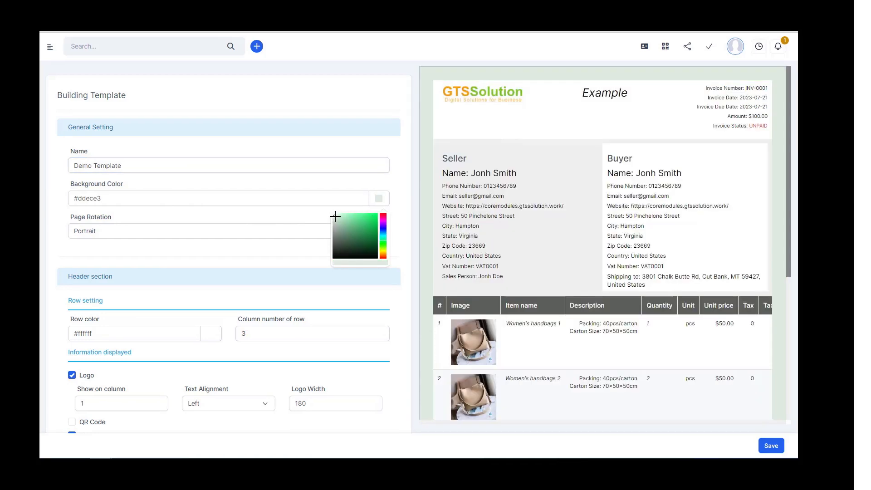
Try the Landscape page rotation, check the preview's width, and set the rotation back to Portrait
{"action": "left_click", "coordinate": [262, 230]}
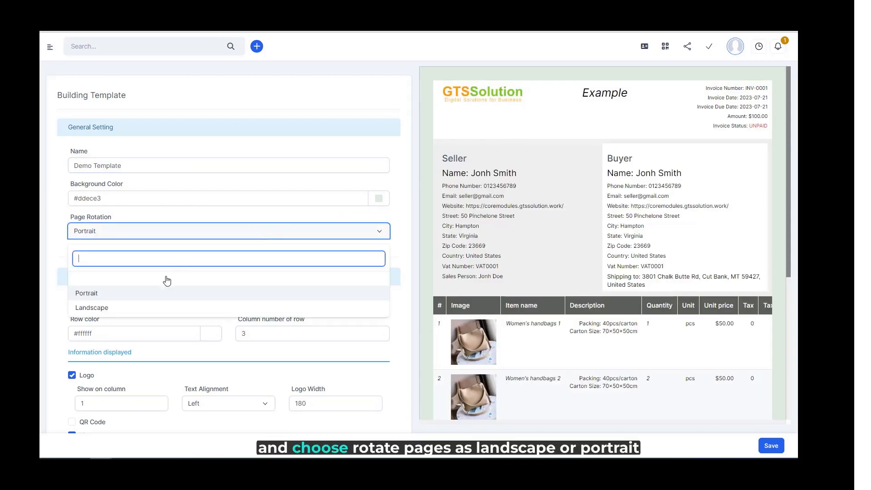
{"action": "left_click", "coordinate": [140, 309]}
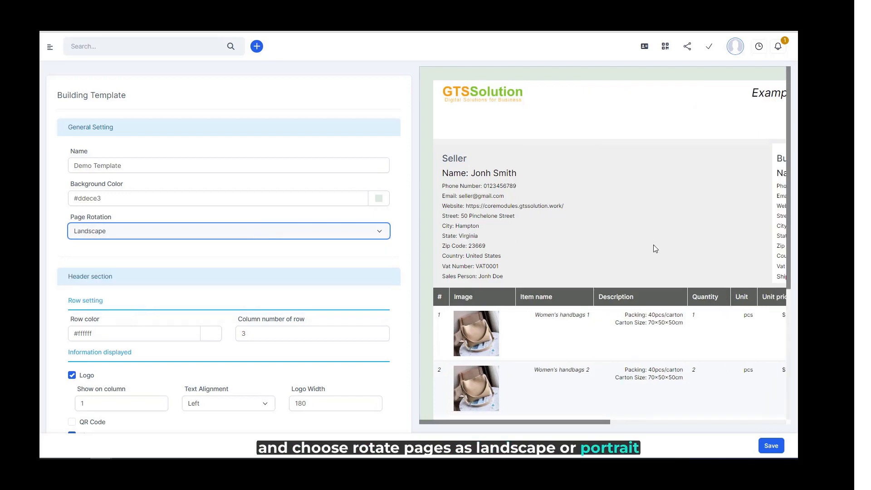
{"action": "scroll", "coordinate": [655, 248], "scroll_direction": "right", "scroll_amount": 8}
{"action": "scroll", "coordinate": [665, 241], "scroll_direction": "left", "scroll_amount": 8}
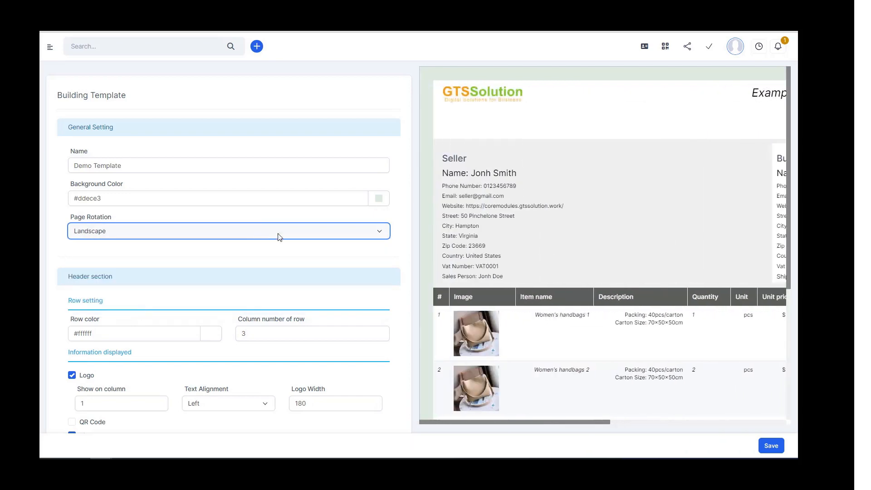
{"action": "left_click", "coordinate": [132, 237]}
{"action": "left_click", "coordinate": [97, 294]}
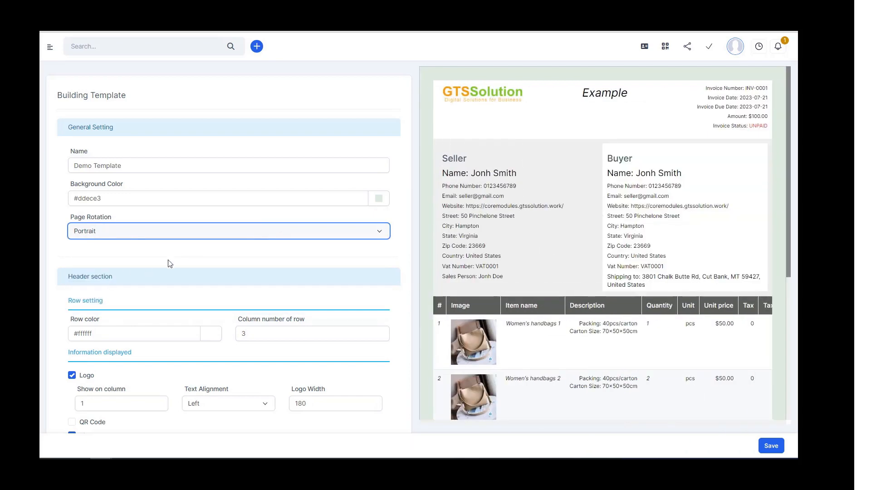
Try green #24d15c as the header section's row color, and settle on the very light green #f7fcf9
{"action": "scroll", "coordinate": [180, 258], "scroll_direction": "down", "scroll_amount": 2}
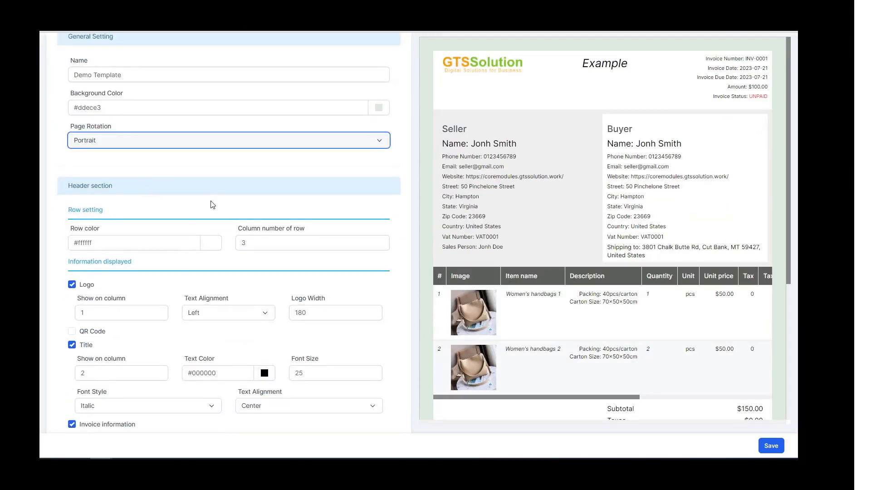
{"action": "left_click", "coordinate": [124, 242]}
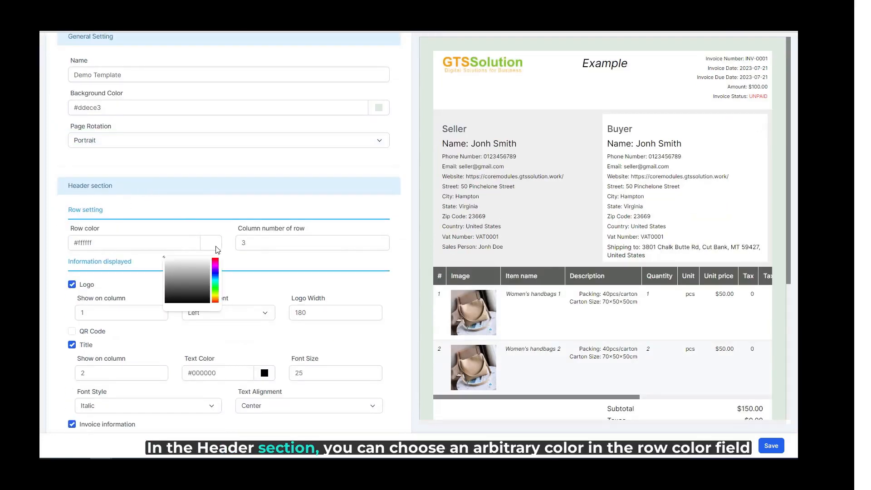
{"action": "left_click", "coordinate": [215, 286]}
{"action": "left_click", "coordinate": [202, 265]}
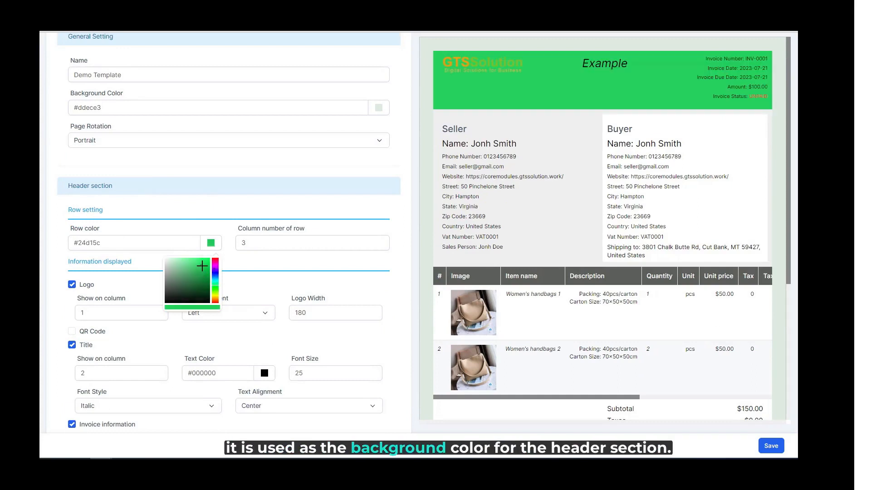
{"action": "left_click", "coordinate": [166, 261]}
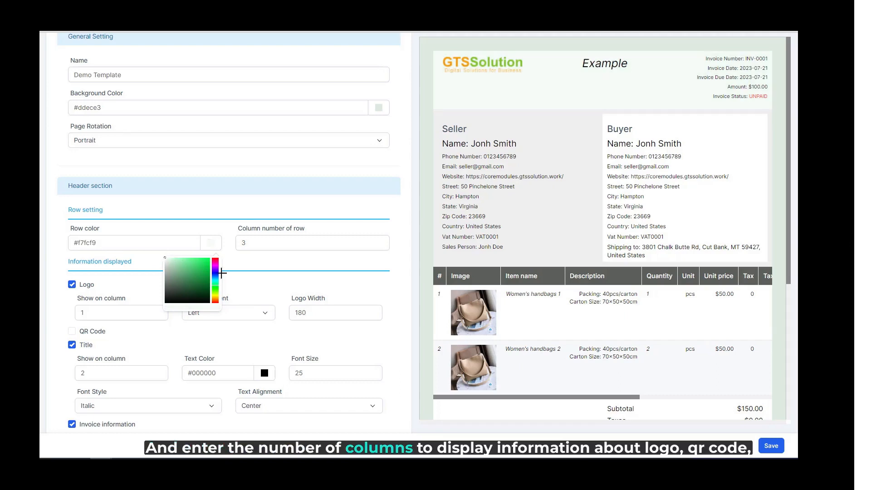
Set the header section's column number of row to 4
{"action": "left_click", "coordinate": [270, 249]}
{"action": "double_click", "coordinate": [242, 244]}
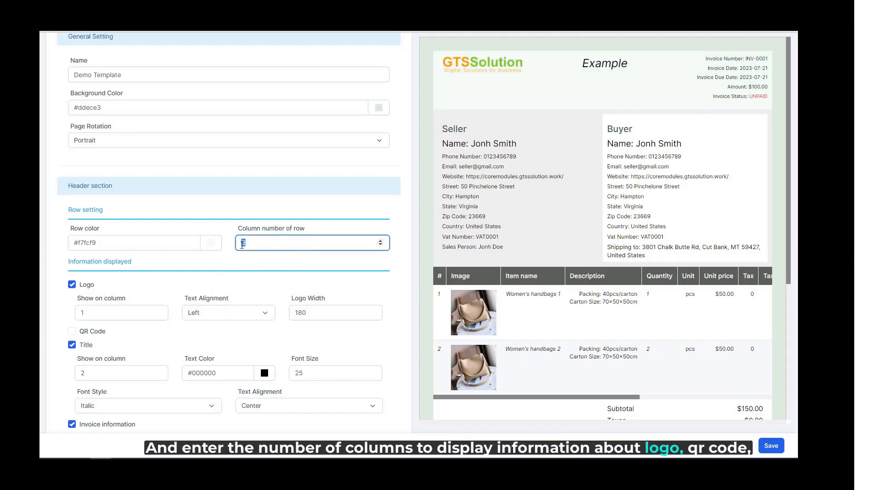
{"action": "type", "text": "4"}
{"action": "left_click", "coordinate": [257, 263]}
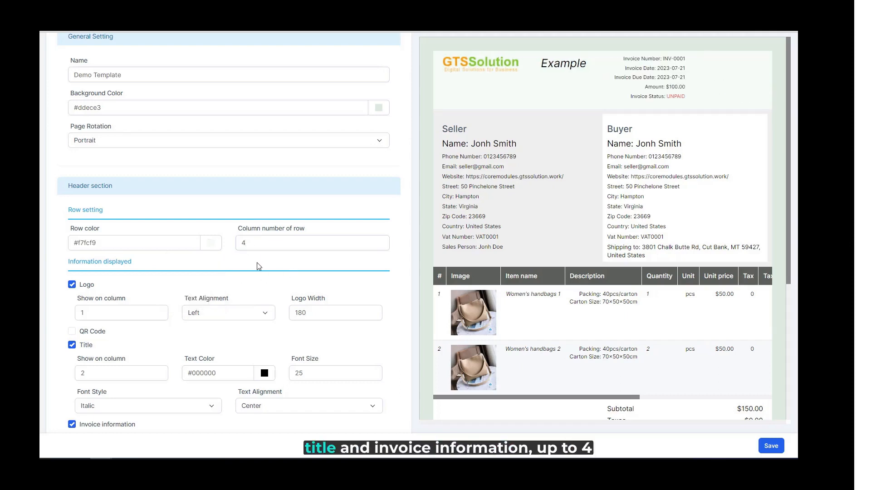
Hide and show the header's logo and title again, and enable the QR Code in the header
{"action": "scroll", "coordinate": [259, 254], "scroll_direction": "down", "scroll_amount": 2}
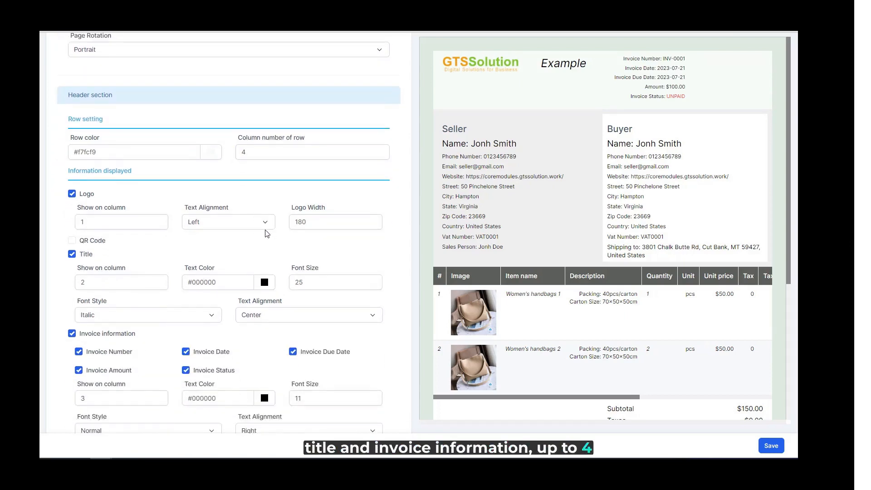
{"action": "left_click", "coordinate": [86, 194]}
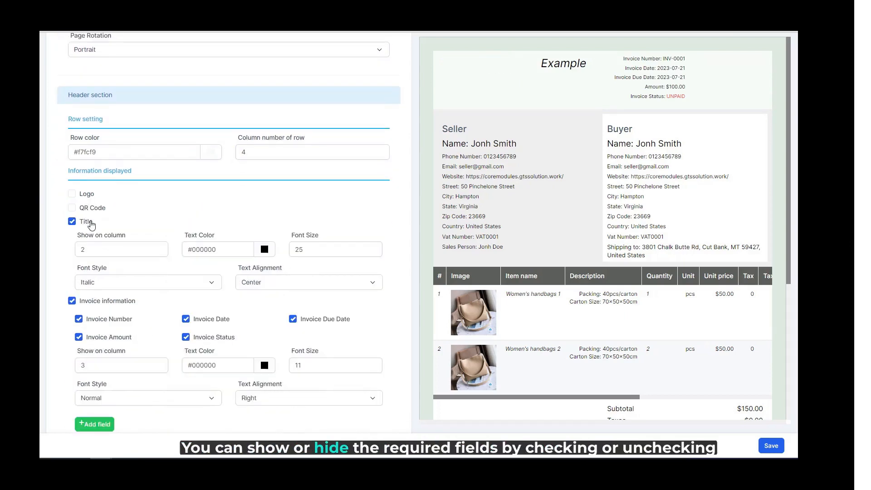
{"action": "left_click", "coordinate": [89, 225]}
{"action": "left_click", "coordinate": [86, 223]}
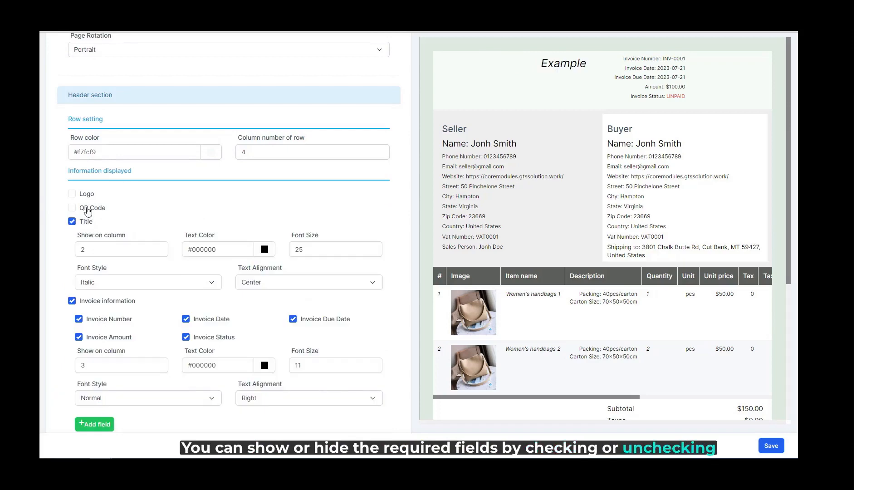
{"action": "left_click", "coordinate": [87, 209]}
{"action": "left_click", "coordinate": [88, 196]}
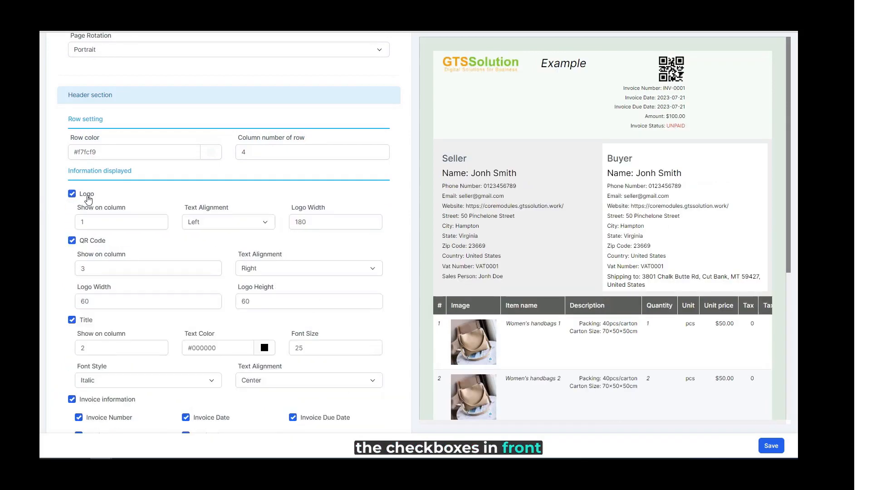
Show the header logo on column 3 and the invoice information on column 4
{"action": "double_click", "coordinate": [97, 220]}
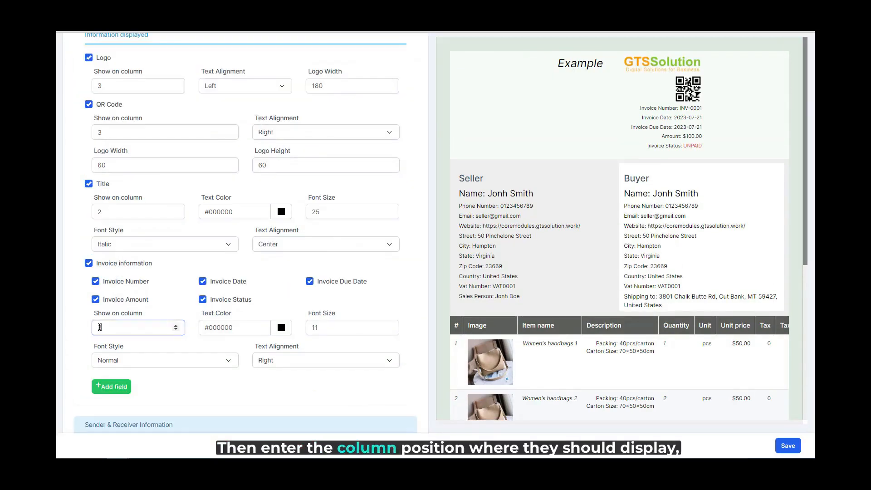
{"action": "double_click", "coordinate": [145, 325]}
{"action": "type", "text": "4"}
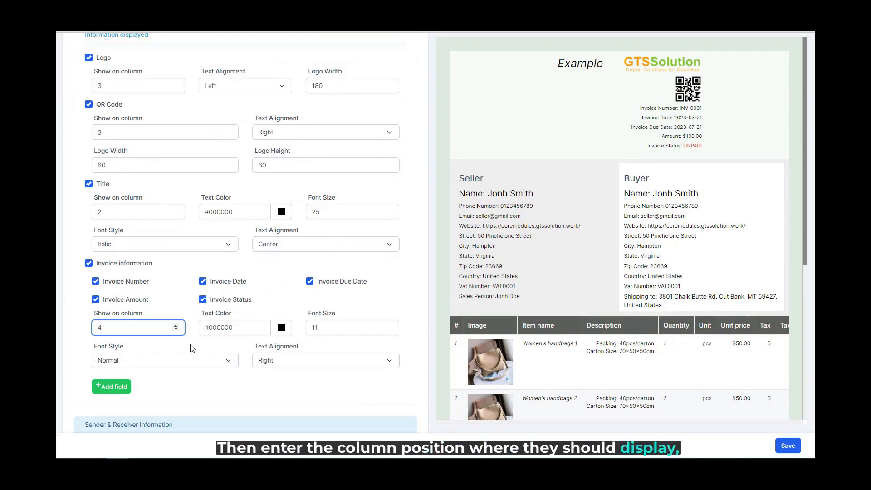
{"action": "left_click", "coordinate": [202, 342]}
Show the header QR code on column 1
{"action": "left_click_drag", "start_coordinate": [106, 223], "coordinate": [87, 226]}
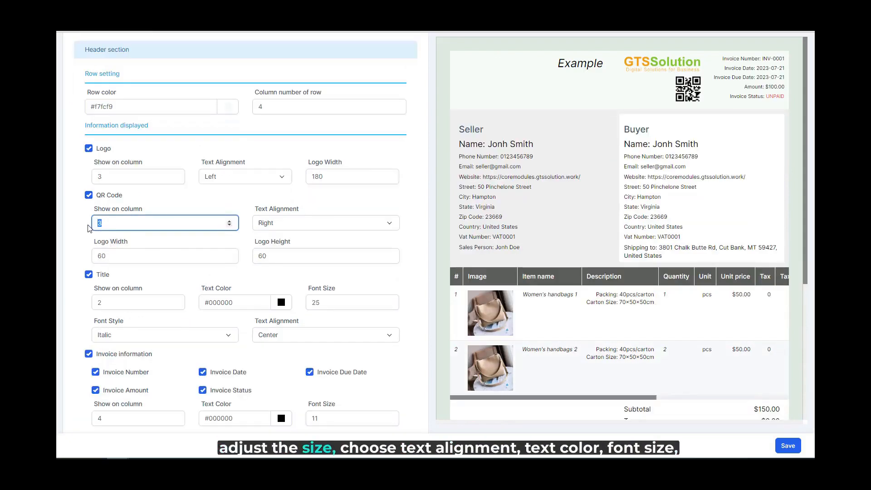
{"action": "type", "text": "1"}
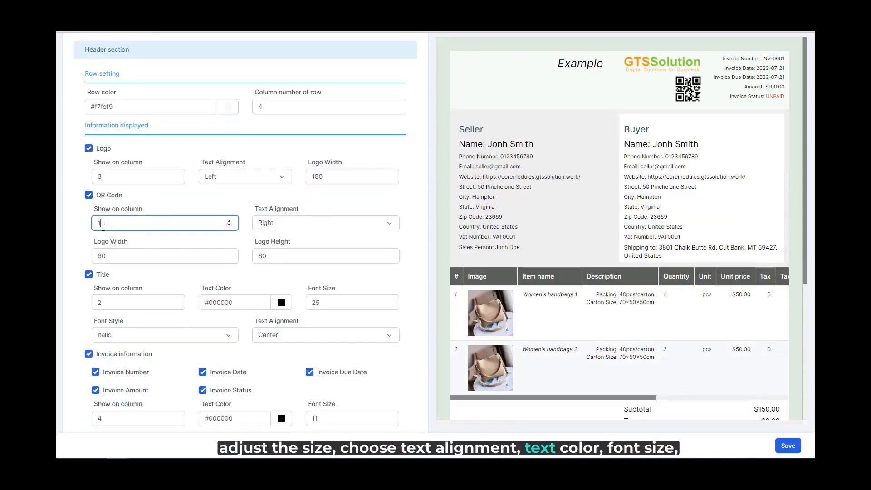
{"action": "left_click", "coordinate": [167, 240]}
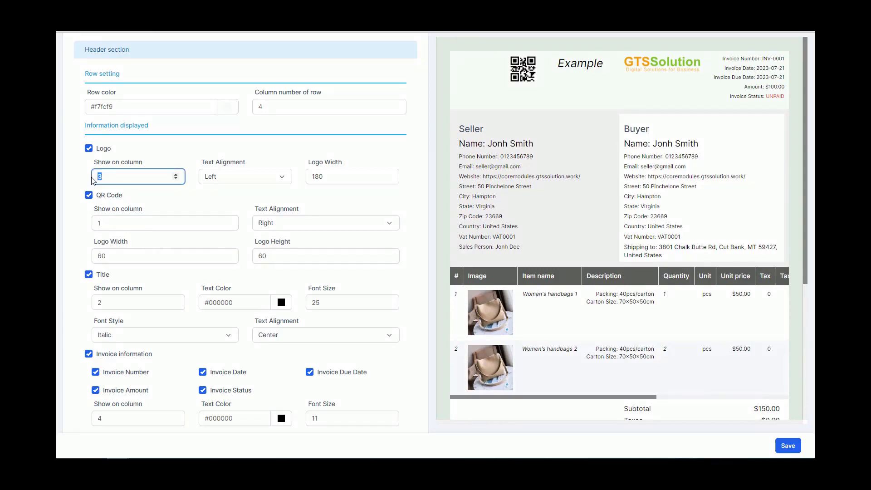
Set the header logo to show on column 1 and the QR code on column 3
{"action": "left_click", "coordinate": [169, 205]}
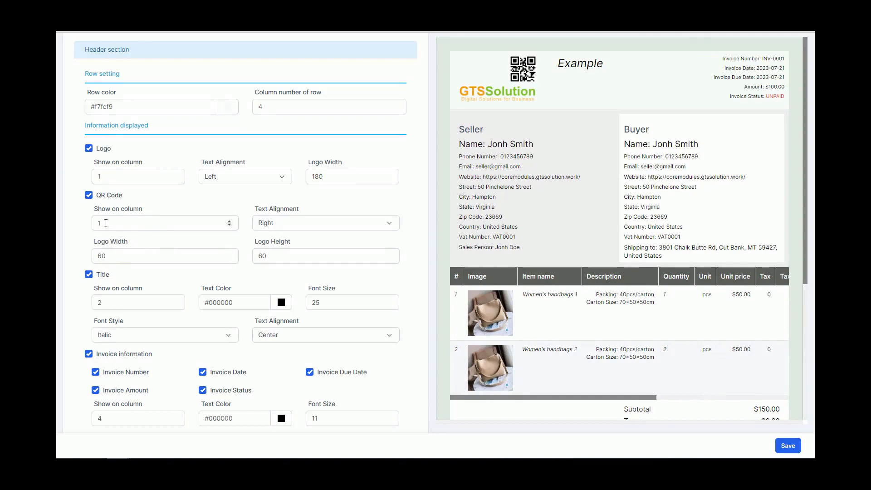
{"action": "left_click_drag", "start_coordinate": [106, 223], "coordinate": [90, 227]}
{"action": "left_click", "coordinate": [179, 208]}
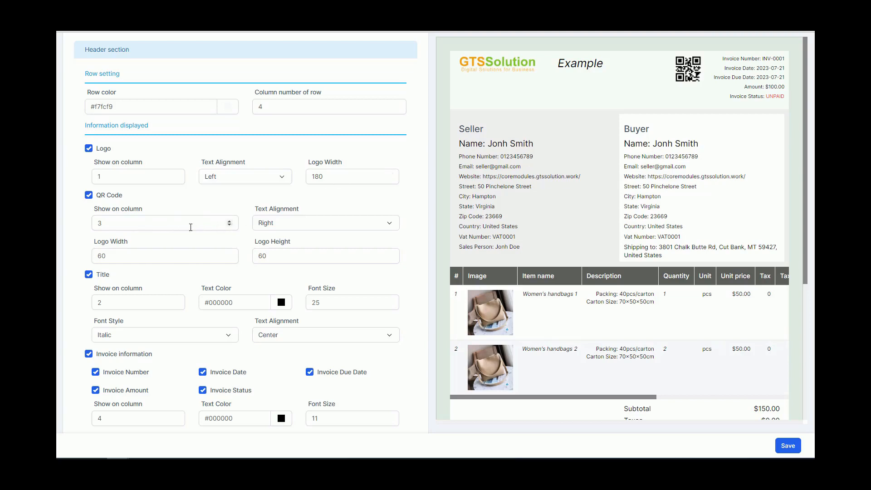
Try left alignment for the header QR code, then set its alignment to Center
{"action": "left_click", "coordinate": [281, 228]}
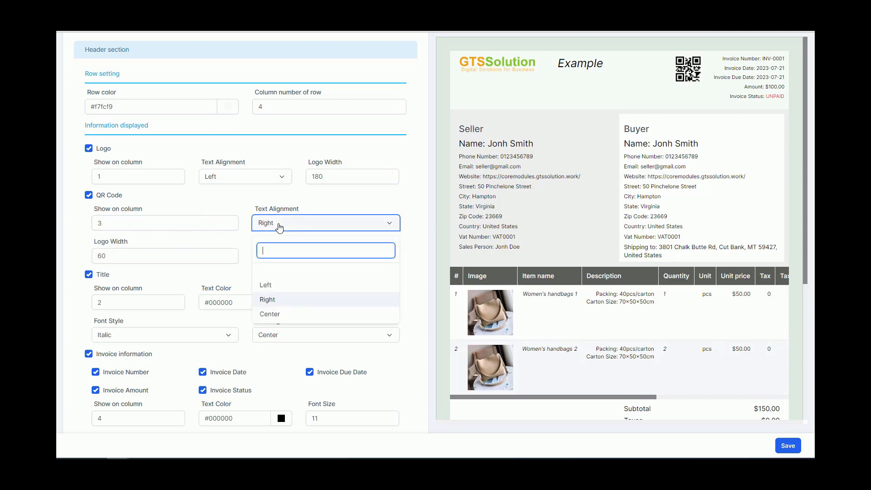
{"action": "left_click", "coordinate": [282, 289]}
{"action": "left_click", "coordinate": [321, 233]}
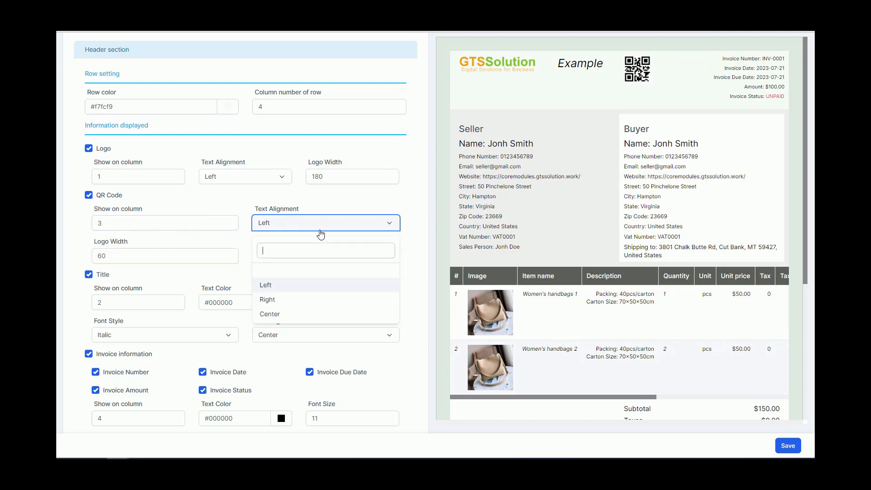
{"action": "left_click", "coordinate": [288, 312]}
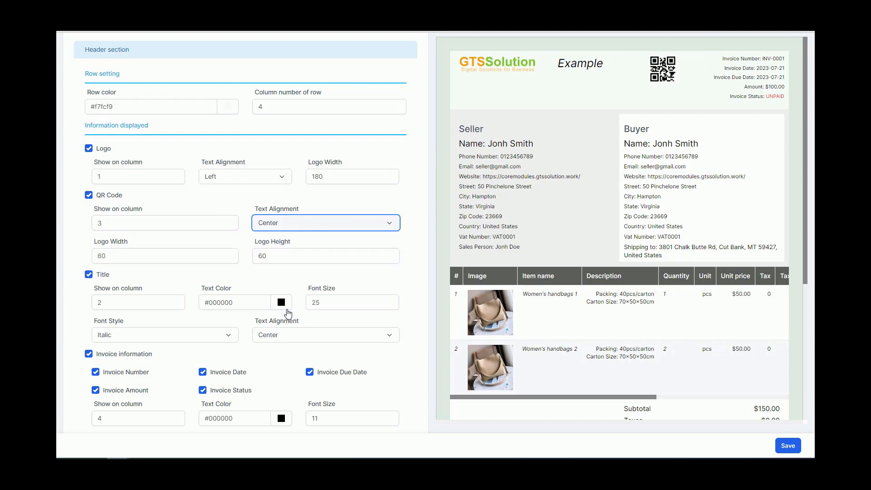
Set the header QR code's width and height to 70 each
{"action": "key", "text": "Tab"}
{"action": "type", "text": "7"}
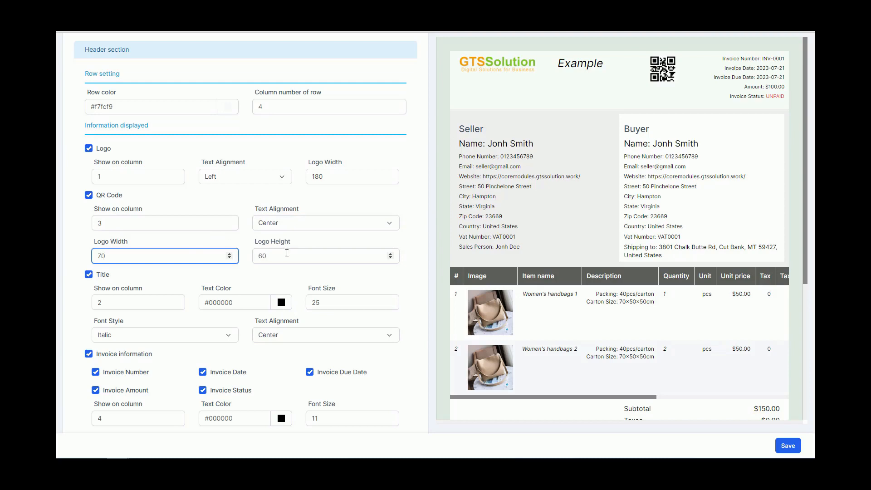
{"action": "key", "text": "Tab"}
{"action": "type", "text": "70"}
{"action": "left_click", "coordinate": [277, 282]}
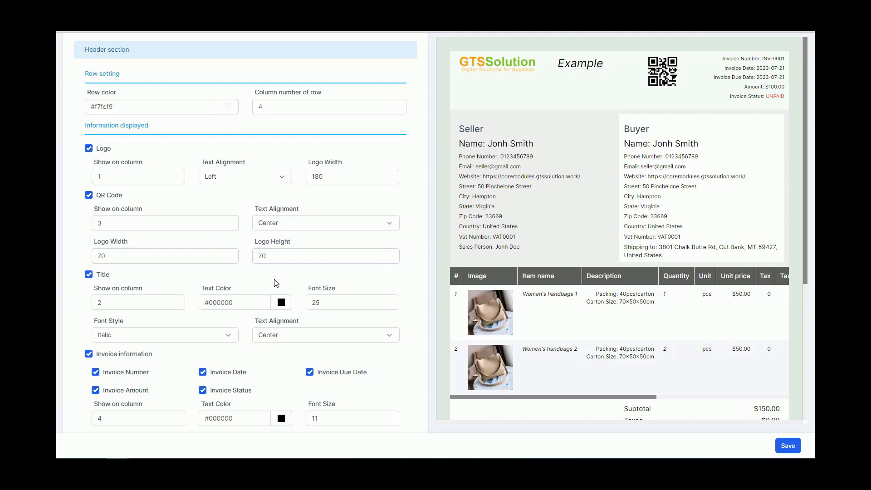
Hide and show again the invoice number and the invoice amount in the header's invoice information
{"action": "scroll", "coordinate": [274, 279], "scroll_direction": "down", "scroll_amount": 3}
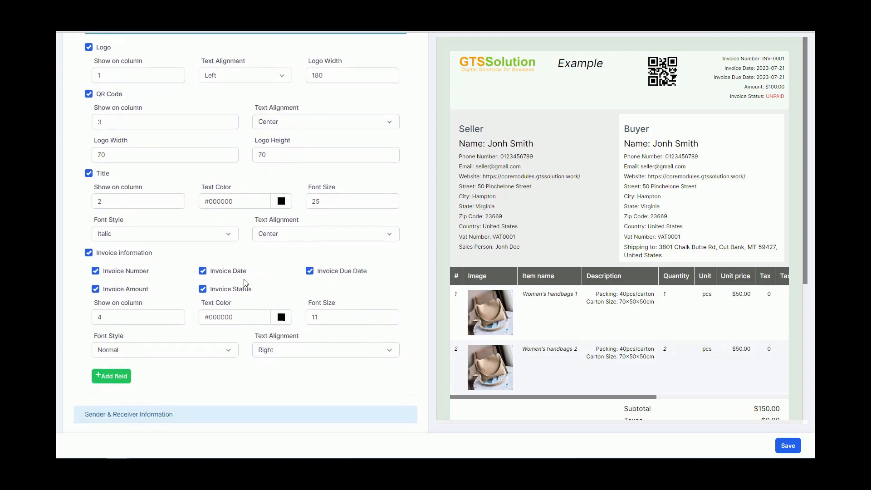
{"action": "left_click", "coordinate": [115, 238]}
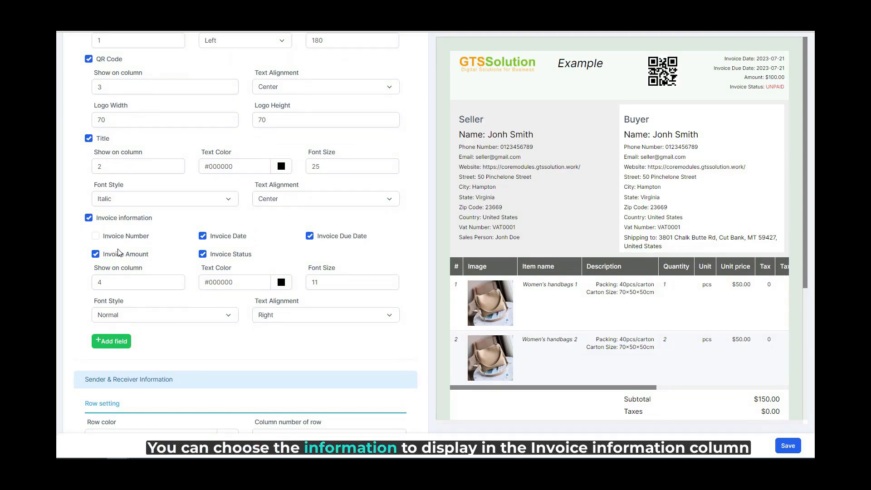
{"action": "left_click", "coordinate": [127, 238]}
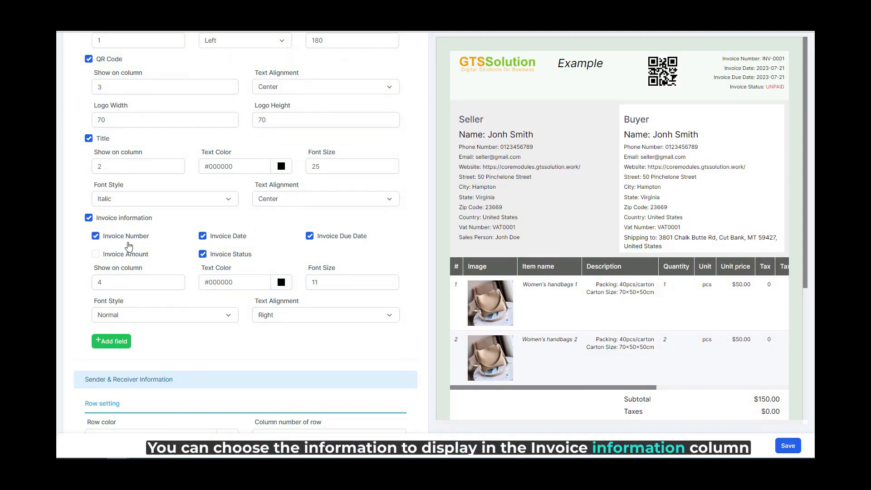
{"action": "left_click", "coordinate": [129, 259]}
{"action": "left_click", "coordinate": [129, 259]}
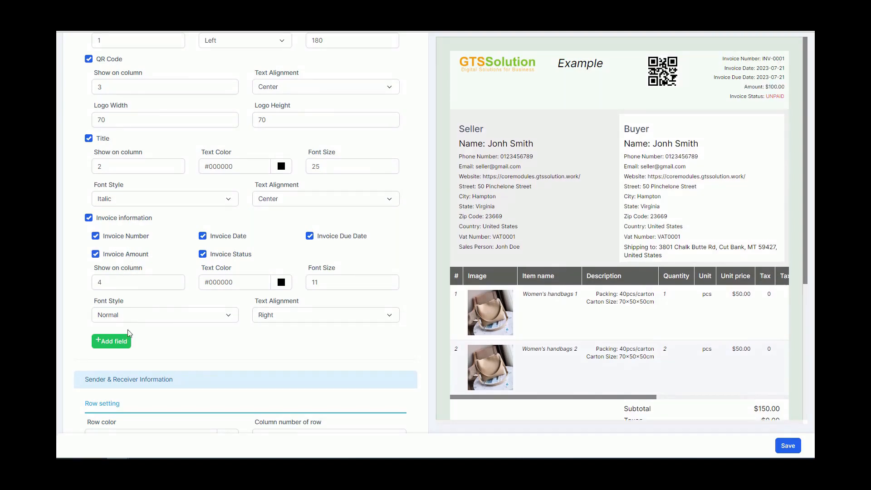
Add the available custom field Field Label 3 to the header's invoice information
{"action": "left_click", "coordinate": [107, 347]}
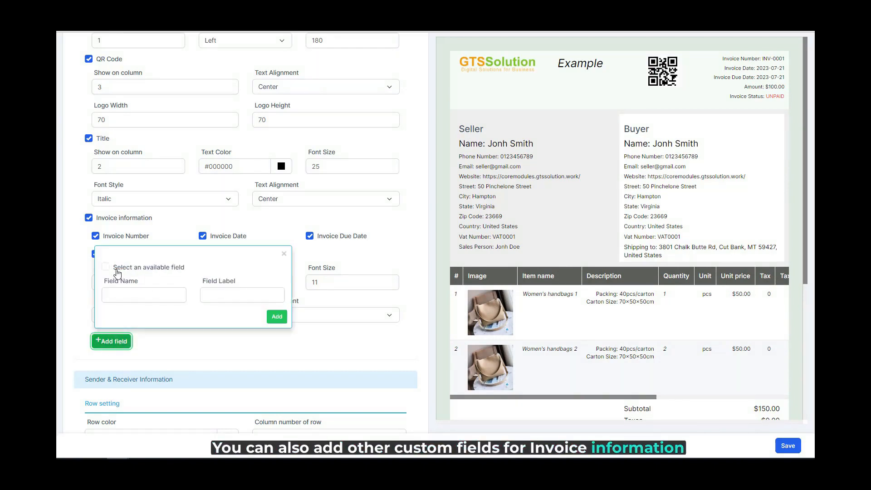
{"action": "left_click", "coordinate": [129, 269]}
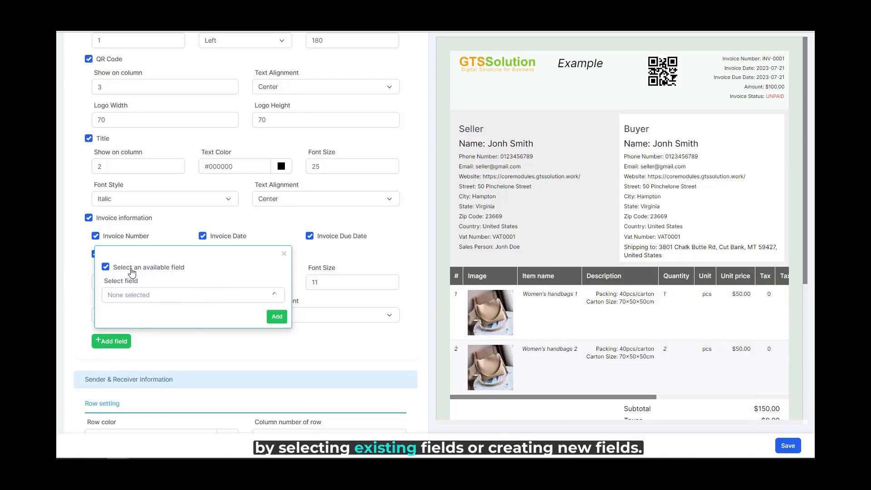
{"action": "left_click", "coordinate": [141, 298]}
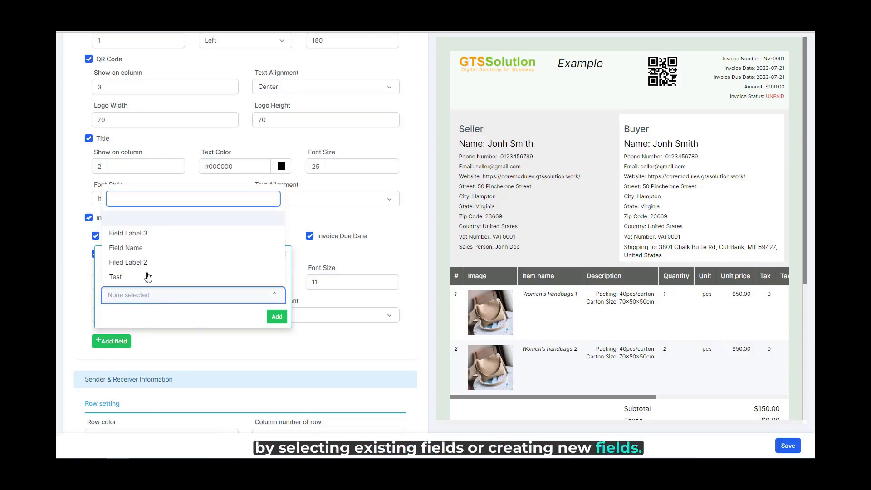
{"action": "left_click", "coordinate": [159, 235]}
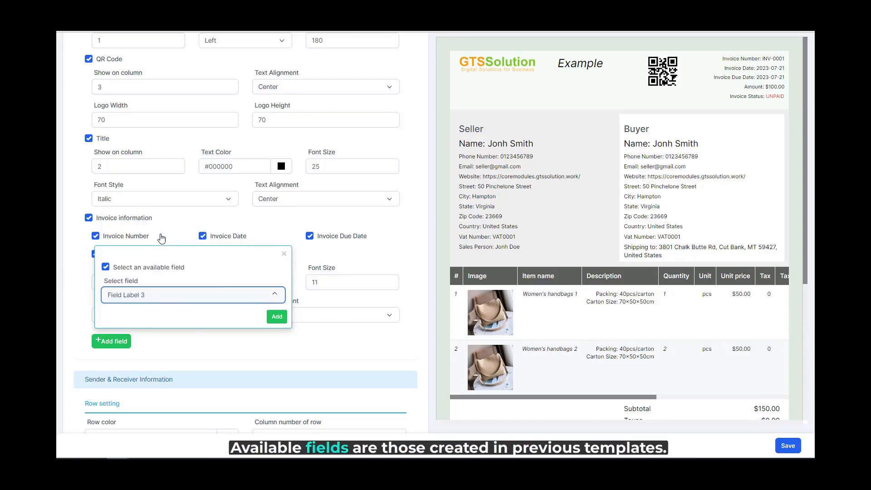
{"action": "left_click", "coordinate": [277, 317]}
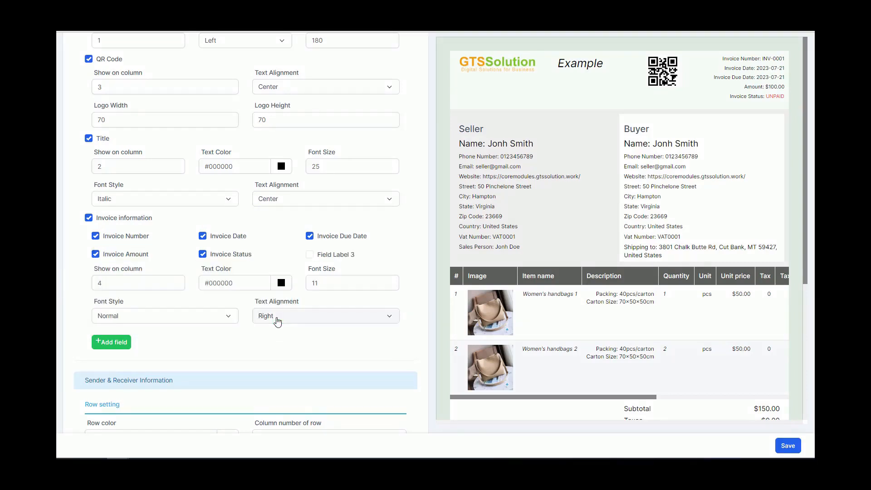
Show Field Label 3 in the invoice information and set its value to "Label 3"
{"action": "left_click", "coordinate": [335, 258]}
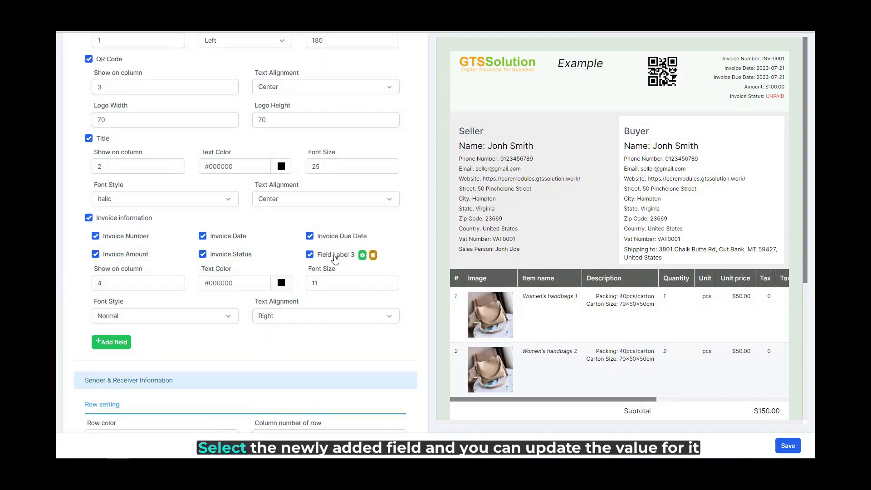
{"action": "left_click", "coordinate": [362, 256]}
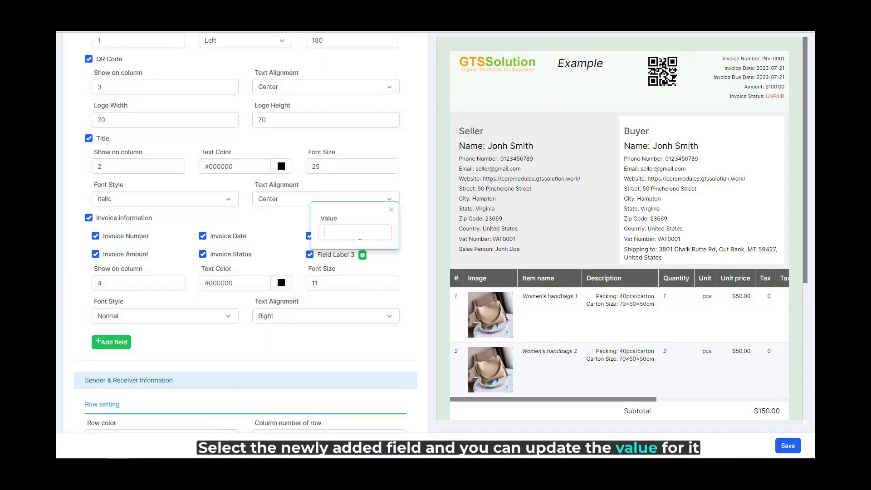
{"action": "type", "text": "Label 3"}
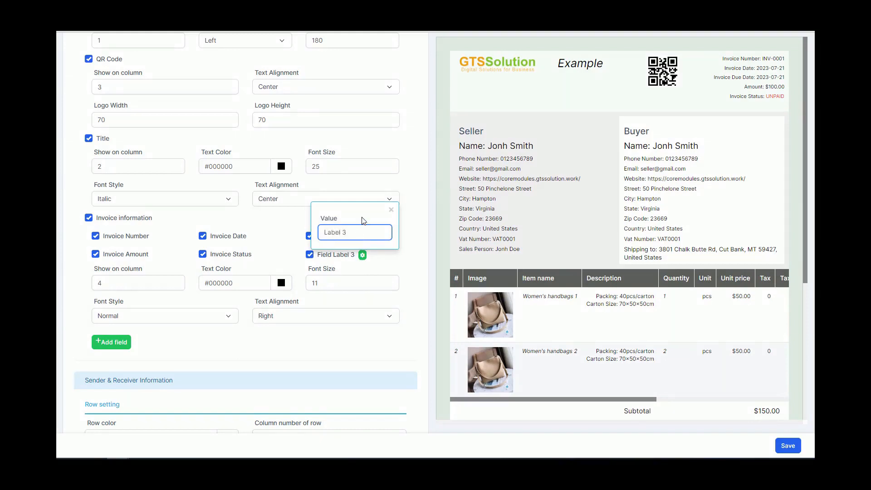
{"action": "left_click", "coordinate": [363, 220]}
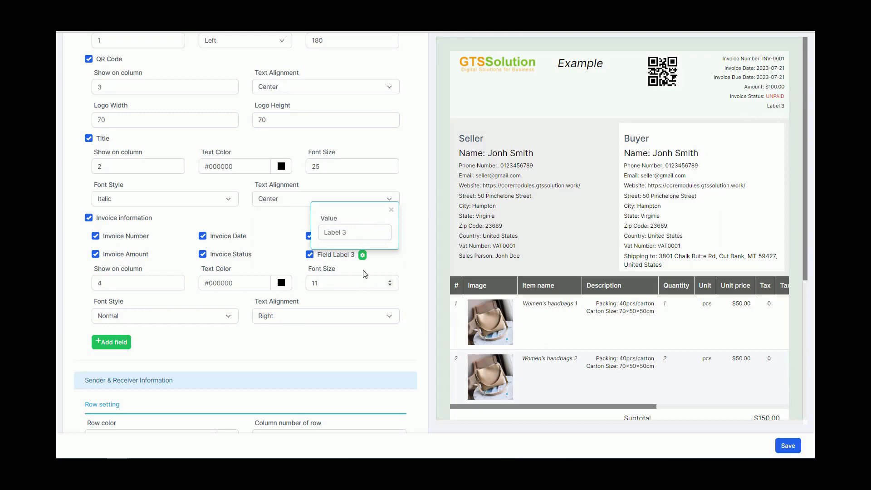
{"action": "left_click", "coordinate": [378, 267]}
Create a new invoice information field with the name "Field Lable 4" and the label "Field Label 4"
{"action": "left_click", "coordinate": [113, 346]}
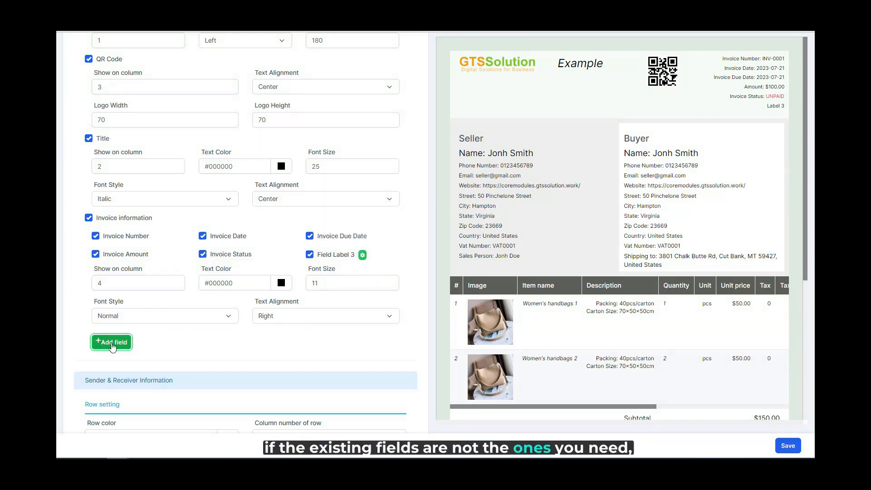
{"action": "left_click", "coordinate": [129, 298]}
{"action": "type", "text": "Field "}
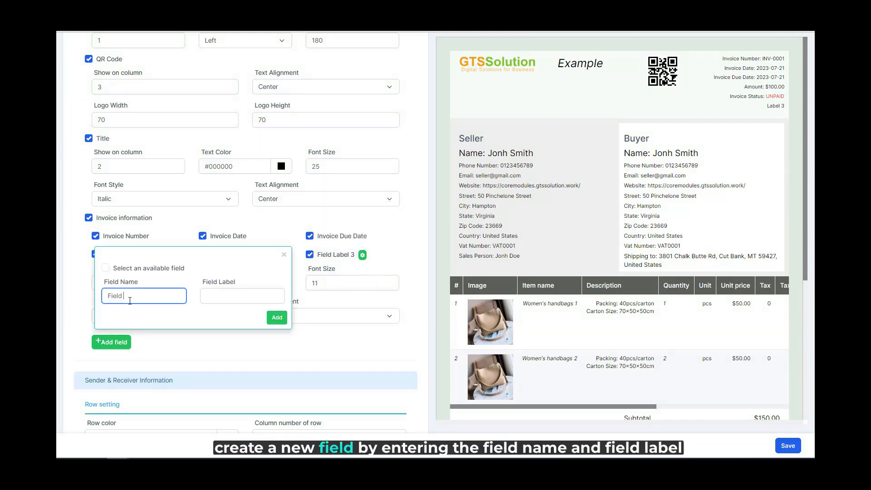
{"action": "type", "text": "Lable 4"}
{"action": "left_click", "coordinate": [221, 298]}
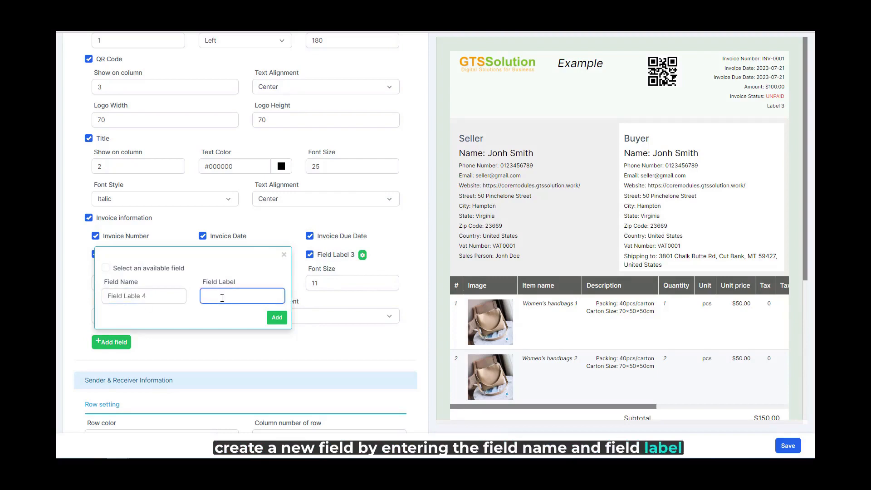
{"action": "type", "text": "Field Label 4"}
{"action": "left_click", "coordinate": [277, 318]}
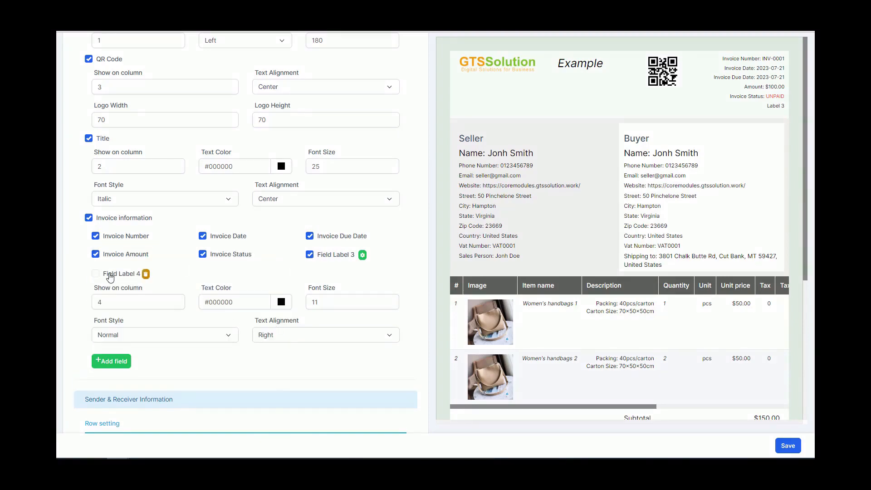
Show Field Label 4 in the invoice information and set its value to "Label 4: text"
{"action": "left_click", "coordinate": [110, 278]}
{"action": "left_click", "coordinate": [148, 274]}
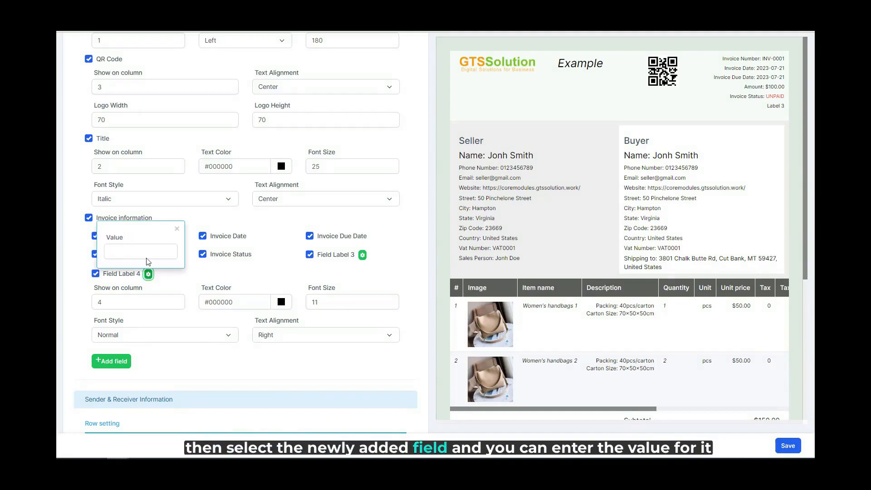
{"action": "left_click", "coordinate": [146, 251]}
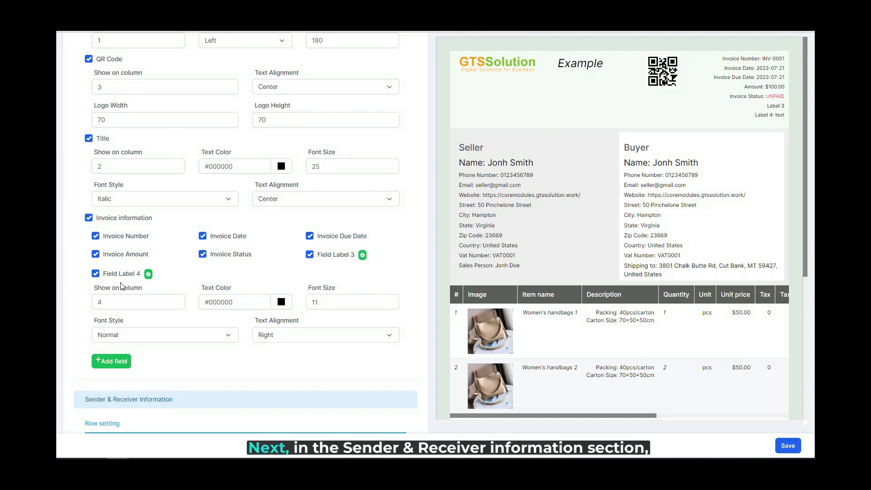
Set the row color of the Sender & Receiver Information section to near-black #1e2220
{"action": "scroll", "coordinate": [168, 317], "scroll_direction": "down", "scroll_amount": 6}
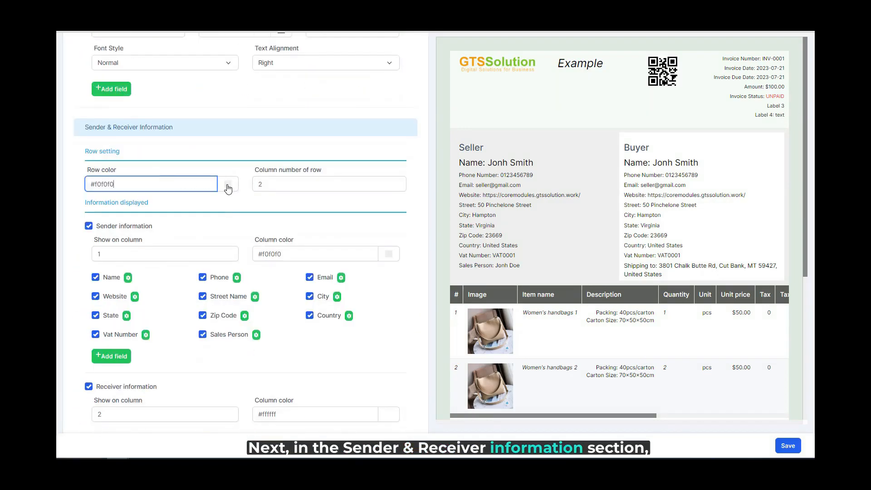
{"action": "left_click", "coordinate": [228, 188]}
{"action": "left_click", "coordinate": [232, 225]}
{"action": "left_click", "coordinate": [204, 205]}
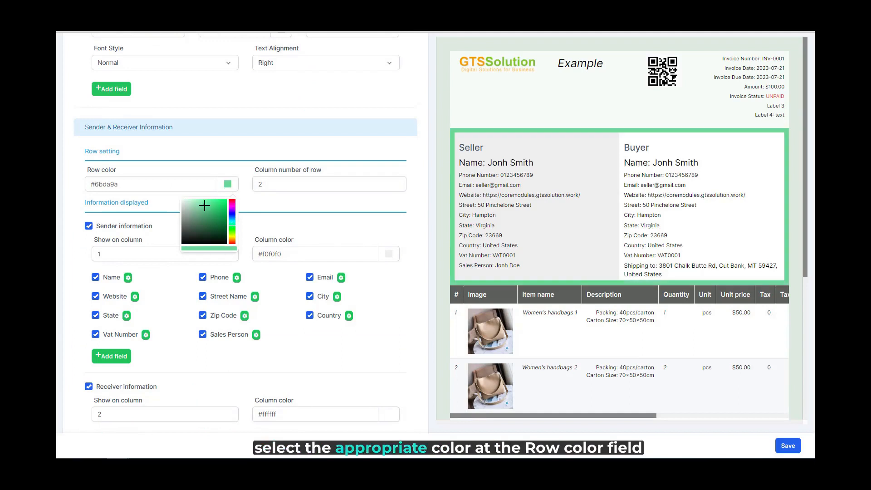
{"action": "left_click", "coordinate": [187, 239]}
{"action": "left_click", "coordinate": [328, 190]}
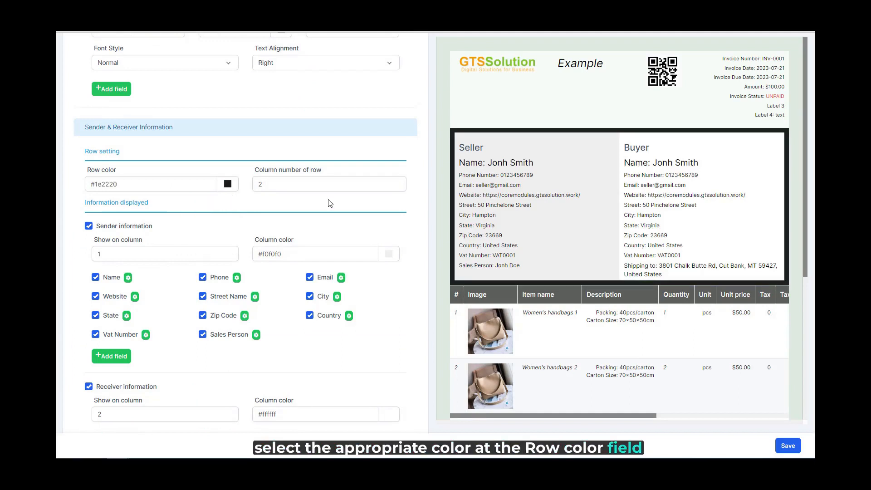
Show the sender information on column 2 and the receiver information on column 1
{"action": "left_click", "coordinate": [109, 227]}
{"action": "left_click", "coordinate": [108, 227]}
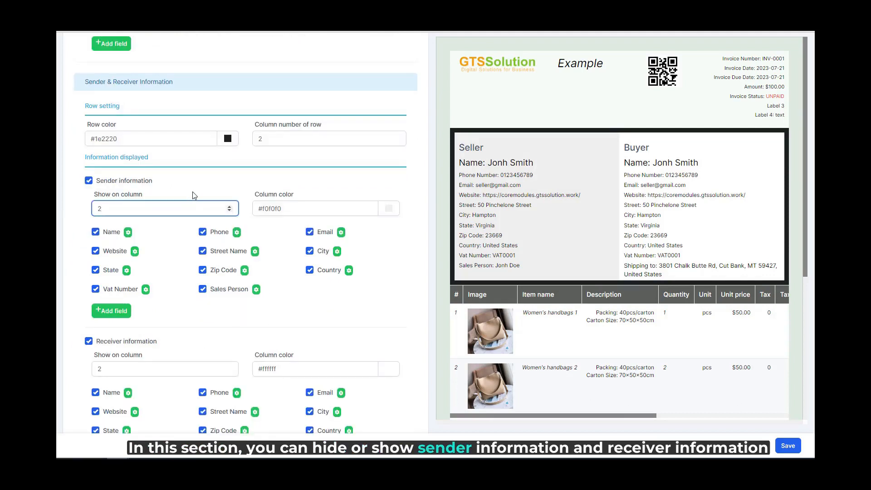
{"action": "left_click", "coordinate": [195, 196]}
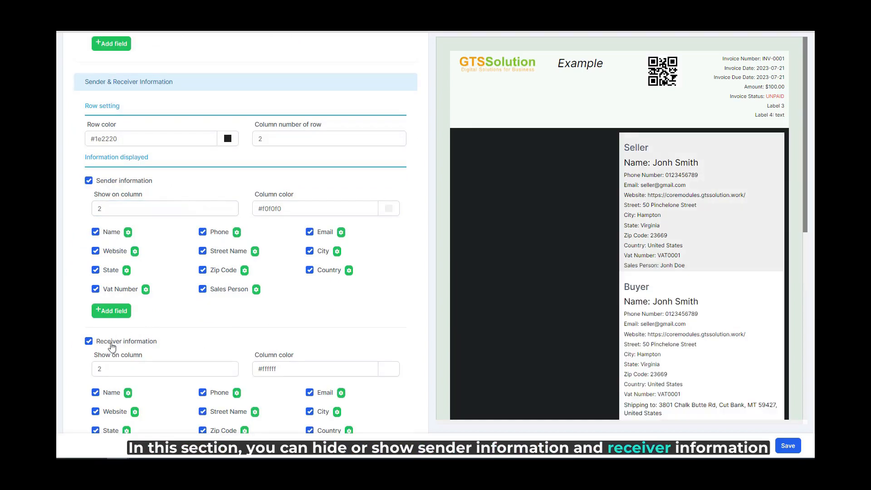
{"action": "left_click_drag", "start_coordinate": [109, 371], "coordinate": [95, 369]}
{"action": "type", "text": "1"}
{"action": "left_click", "coordinate": [209, 336]}
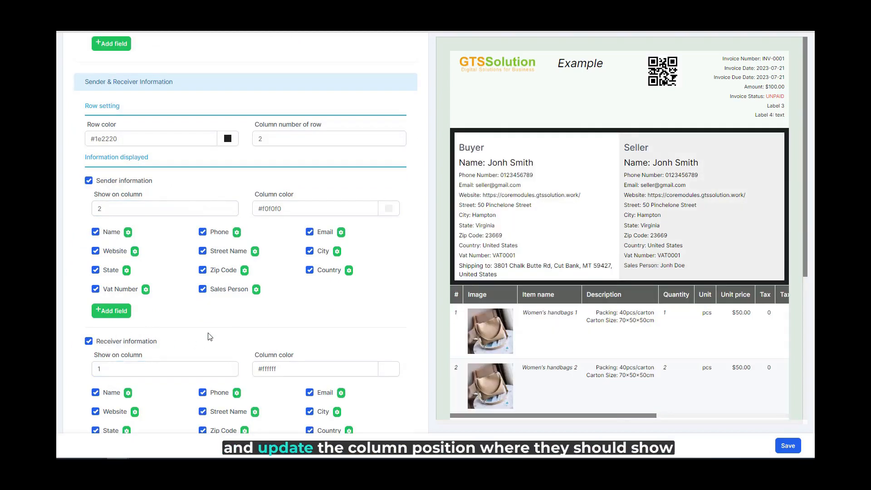
Hide the Website and State fields in the sender information, keeping Name, Phone and Vat Number shown
{"action": "scroll", "coordinate": [183, 336], "scroll_direction": "down", "scroll_amount": 1}
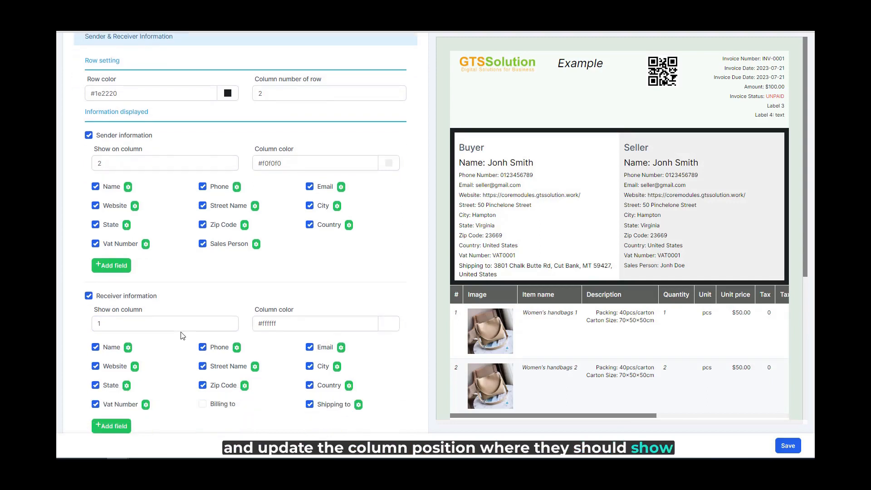
{"action": "left_click", "coordinate": [102, 188]}
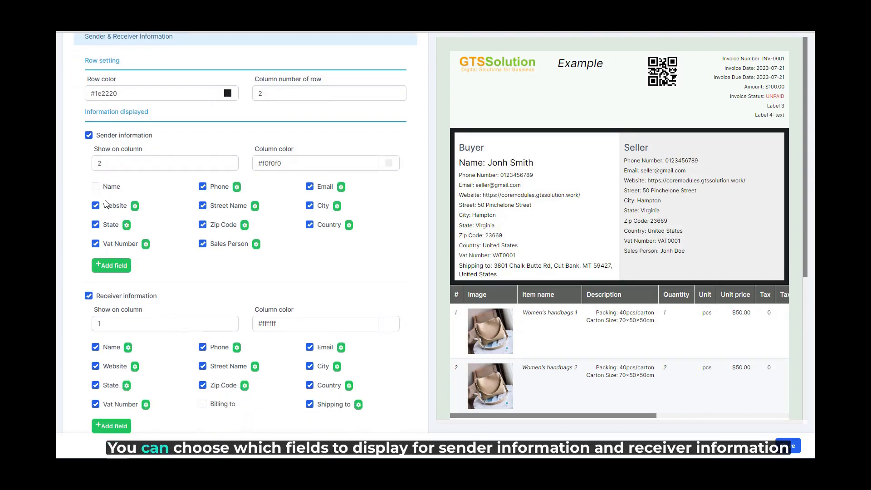
{"action": "left_click", "coordinate": [101, 205]}
{"action": "left_click", "coordinate": [110, 187]}
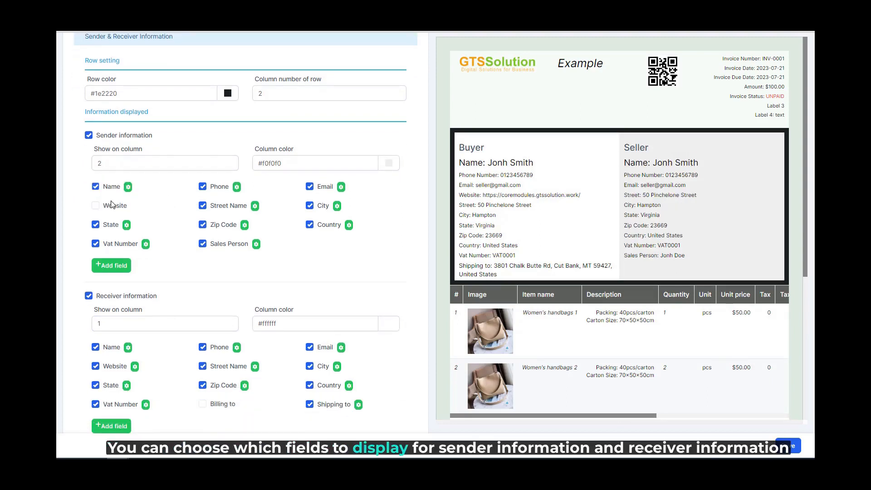
{"action": "left_click", "coordinate": [110, 225]}
{"action": "left_click", "coordinate": [116, 244]}
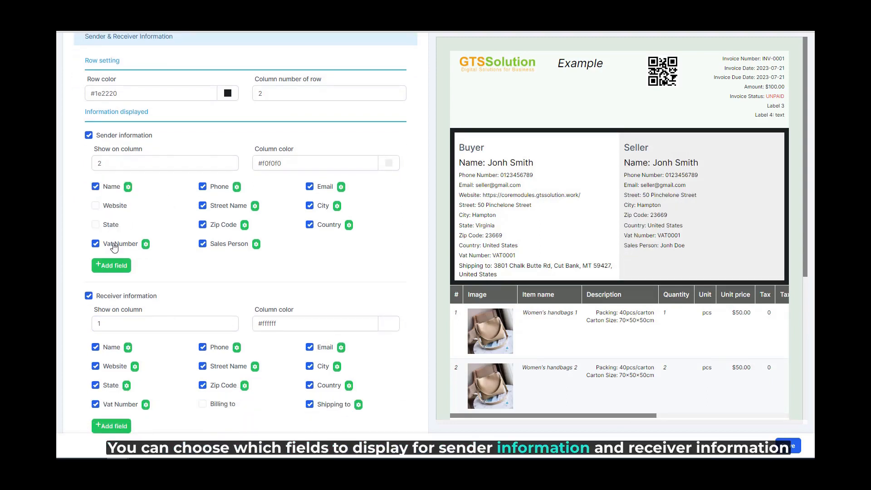
{"action": "left_click", "coordinate": [223, 190]}
{"action": "left_click", "coordinate": [224, 190]}
{"action": "left_click", "coordinate": [116, 244]}
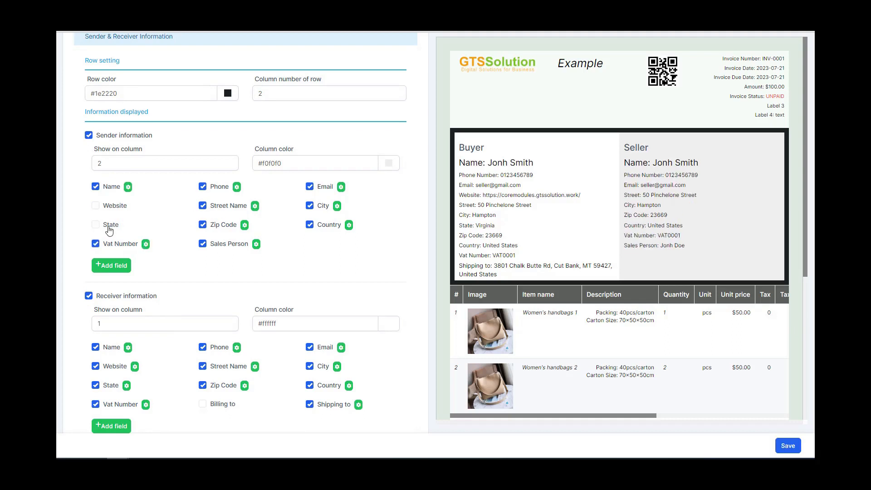
Show the State and Website fields in the sender information again and view the Name field's text formatting settings
{"action": "left_click", "coordinate": [111, 225]}
{"action": "left_click", "coordinate": [109, 206]}
{"action": "left_click", "coordinate": [128, 187]}
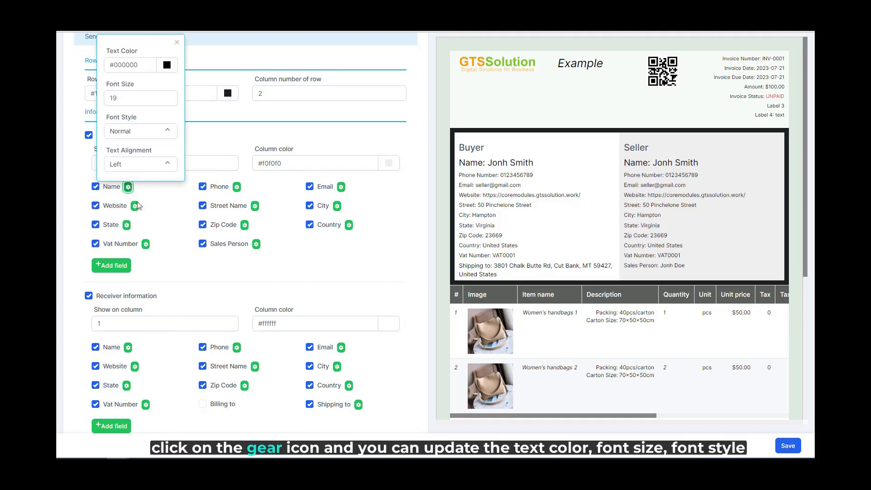
{"action": "scroll", "coordinate": [140, 96], "scroll_direction": "up", "scroll_amount": 1}
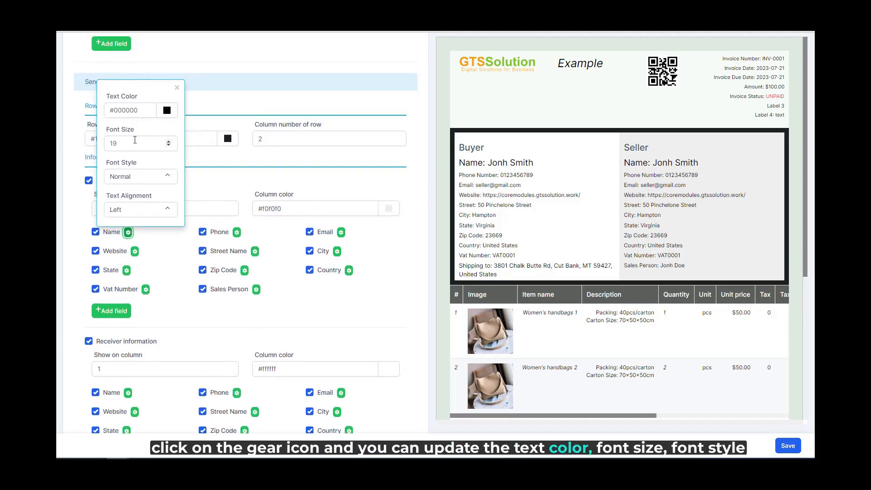
{"action": "left_click", "coordinate": [171, 255]}
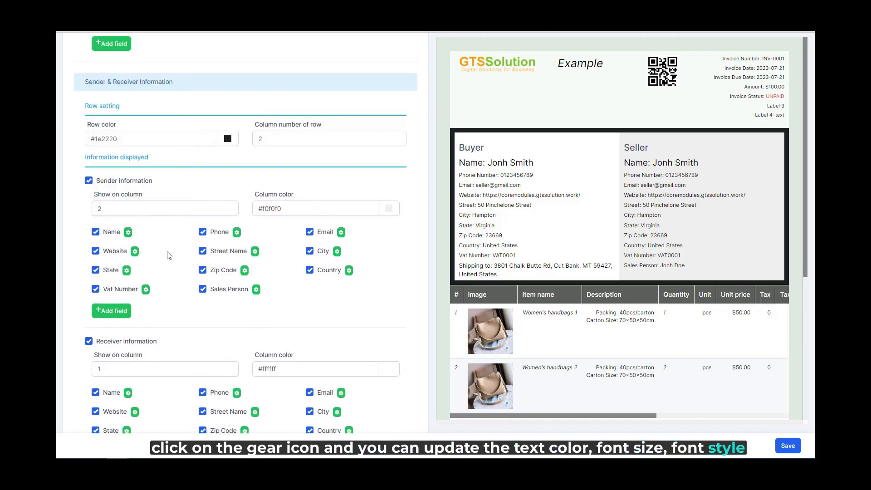
Add the available custom field Test1 to the sender information
{"action": "left_click", "coordinate": [108, 313]}
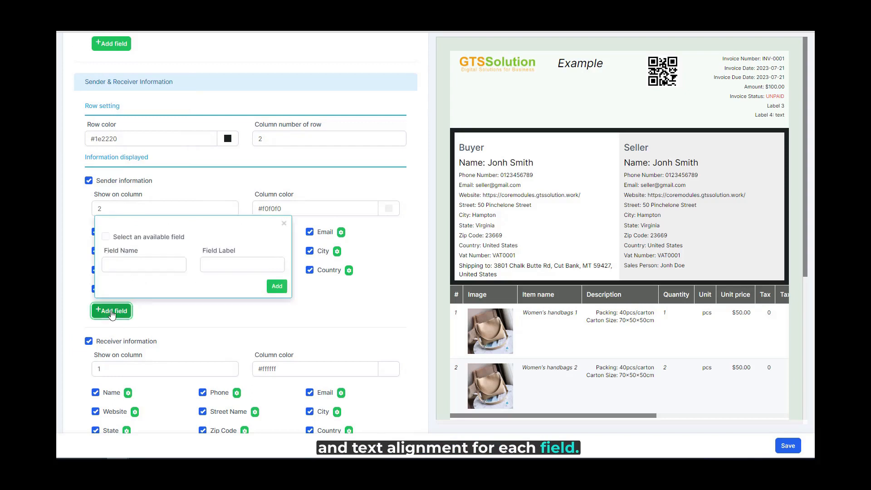
{"action": "left_click", "coordinate": [171, 237]}
{"action": "left_click", "coordinate": [126, 264]}
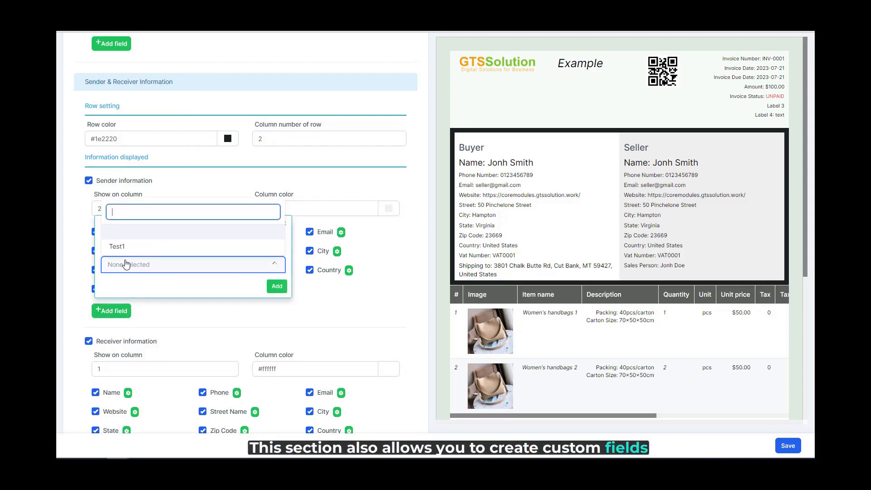
{"action": "left_click", "coordinate": [139, 252]}
{"action": "left_click", "coordinate": [269, 289]}
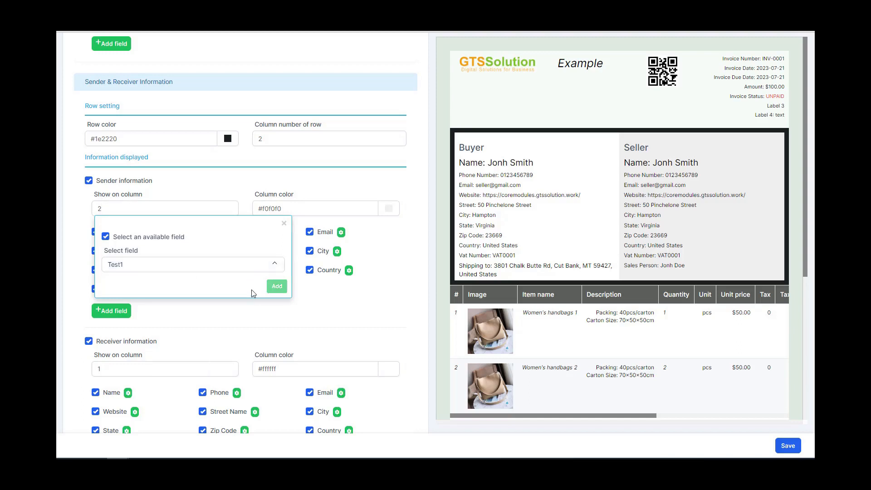
Set the column color of the receiver information to a light pinkish grey, #e3dbe0
{"action": "scroll", "coordinate": [146, 236], "scroll_direction": "down", "scroll_amount": 3}
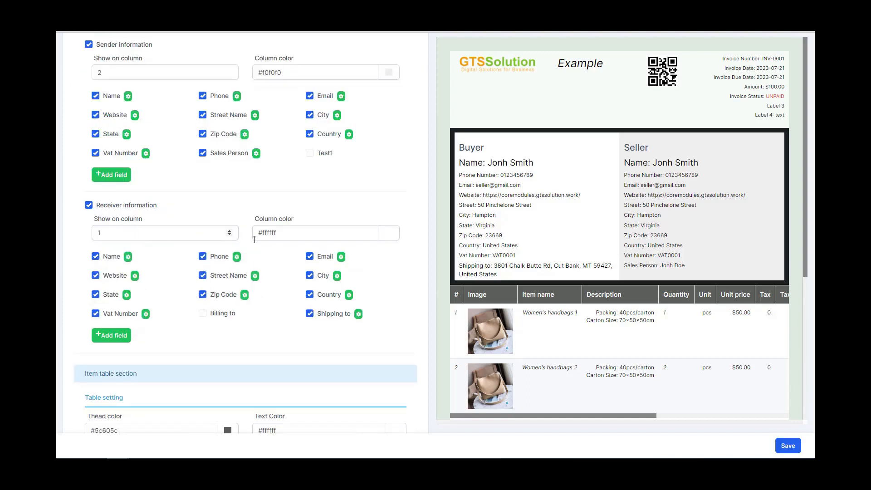
{"action": "left_click", "coordinate": [388, 233]}
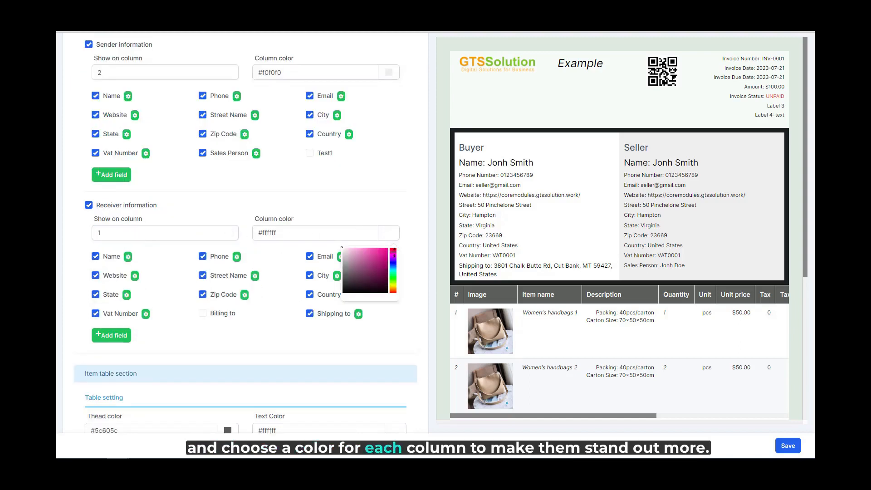
{"action": "left_click", "coordinate": [380, 252]}
{"action": "left_click", "coordinate": [383, 213]}
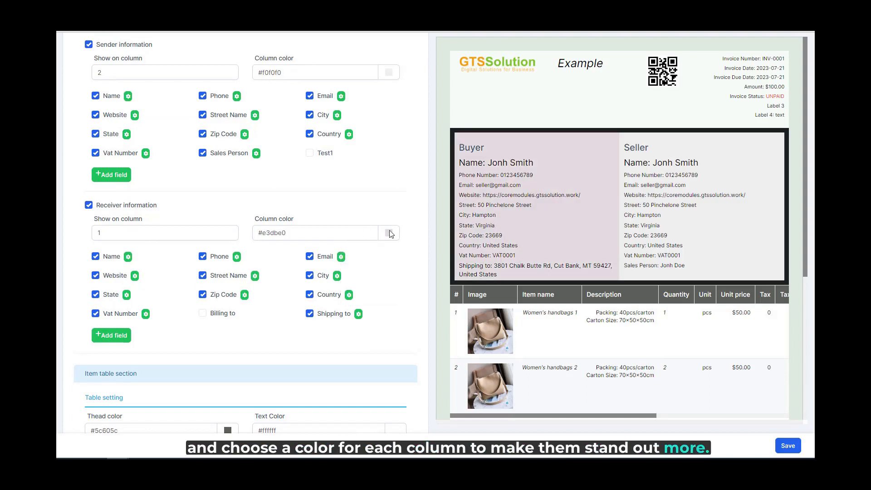
Set the header background color of the item table to green #2ac62a
{"action": "scroll", "coordinate": [385, 260], "scroll_direction": "down", "scroll_amount": 1}
{"action": "scroll", "coordinate": [384, 259], "scroll_direction": "down", "scroll_amount": 4}
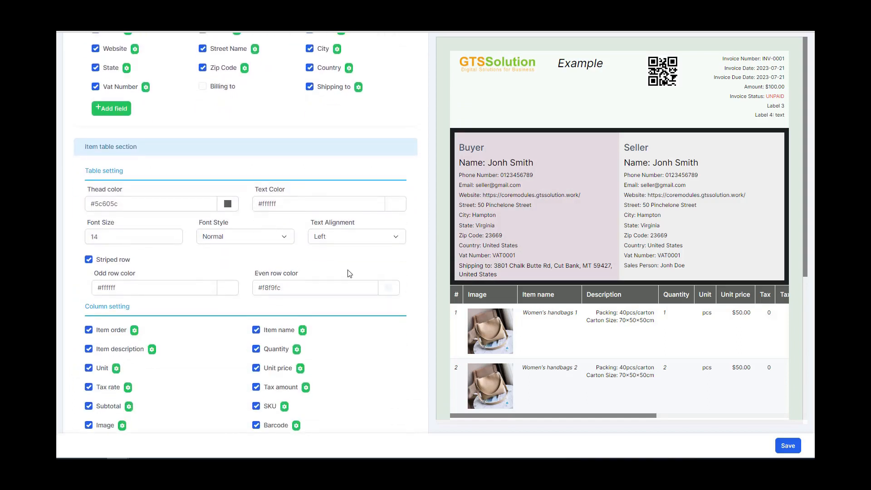
{"action": "scroll", "coordinate": [566, 289], "scroll_direction": "down", "scroll_amount": 1}
{"action": "scroll", "coordinate": [566, 289], "scroll_direction": "down", "scroll_amount": 2}
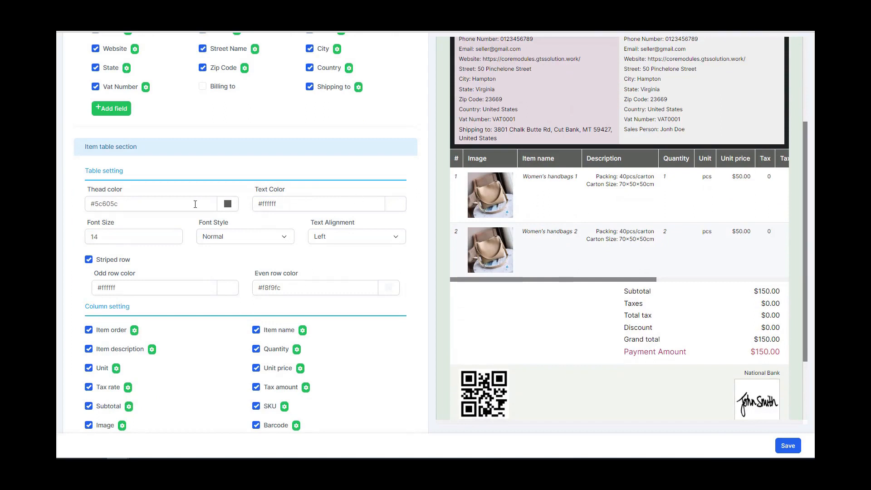
{"action": "left_click", "coordinate": [228, 204]}
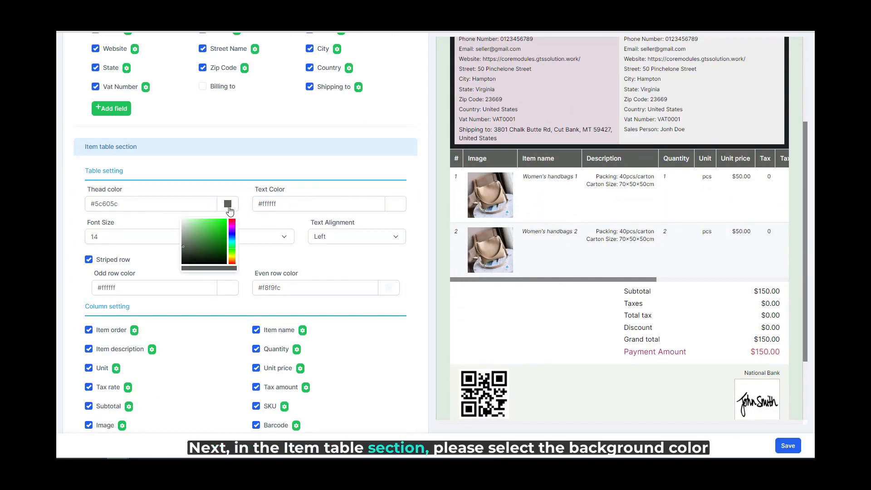
{"action": "left_click", "coordinate": [217, 229]}
Try light grey #ececec as the item table header's text color and restore it to white #ffffff
{"action": "left_click", "coordinate": [395, 203]}
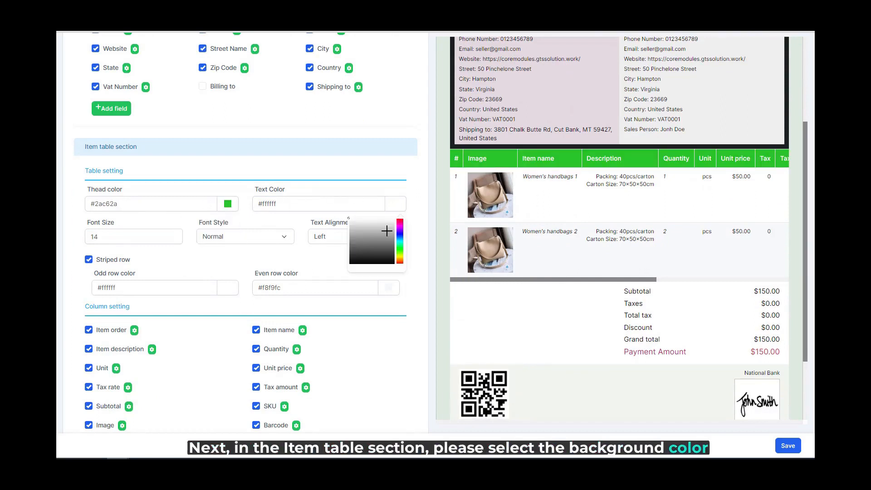
{"action": "left_click", "coordinate": [351, 222]}
{"action": "left_click_drag", "start_coordinate": [351, 222], "coordinate": [346, 220]}
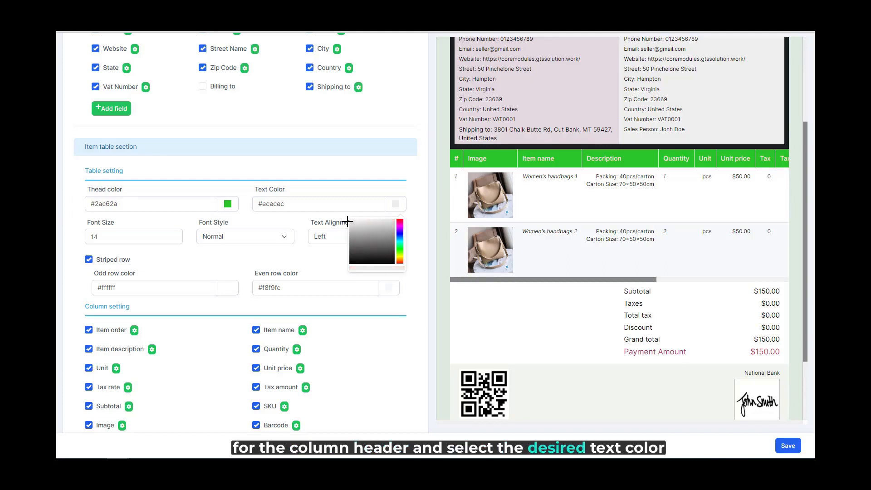
{"action": "double_click", "coordinate": [314, 205]}
{"action": "type", "text": "ffffff"}
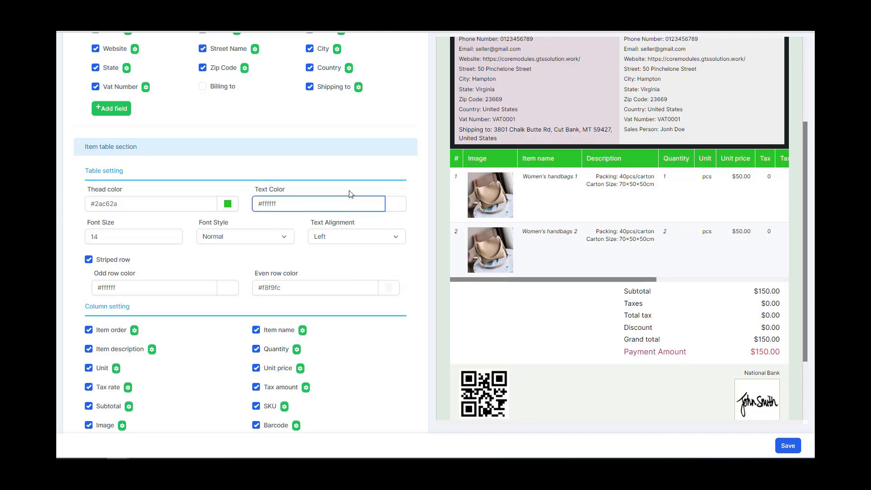
{"action": "left_click", "coordinate": [349, 194]}
Try font size 16 for the item table header and restore it to 14
{"action": "left_click", "coordinate": [170, 237]}
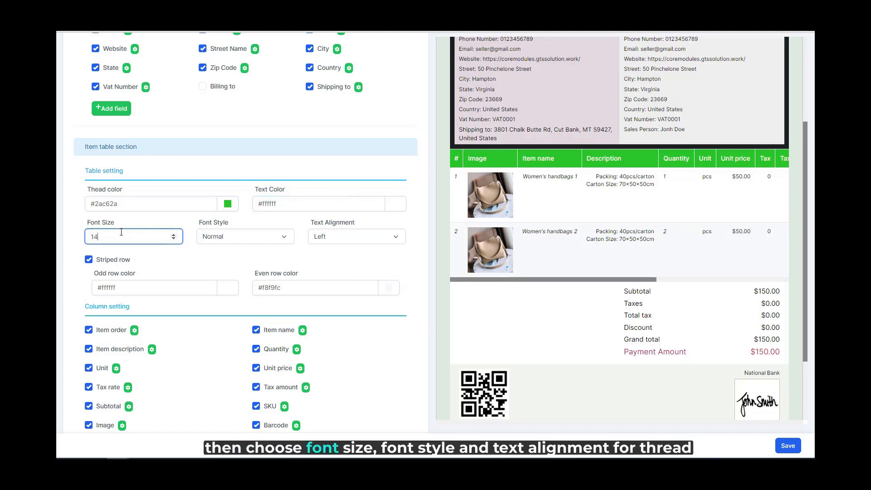
{"action": "left_click", "coordinate": [174, 235]}
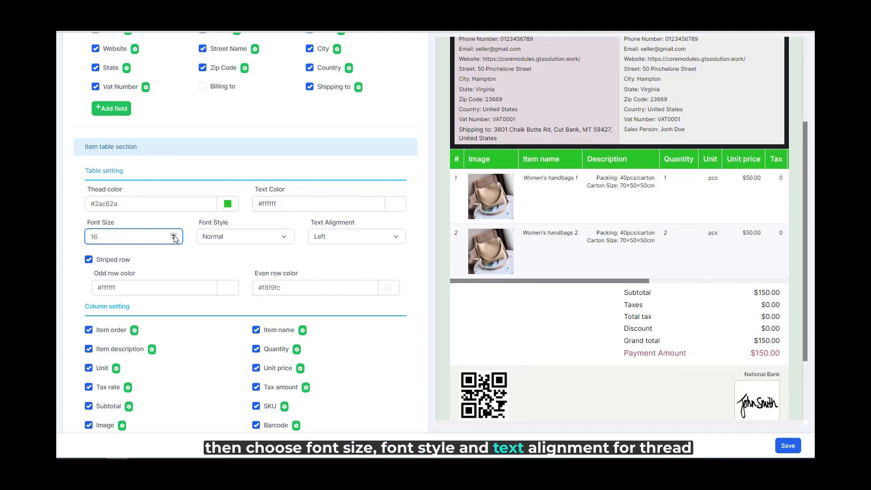
{"action": "left_click", "coordinate": [174, 239]}
{"action": "left_click", "coordinate": [173, 239]}
{"action": "left_click", "coordinate": [200, 259]}
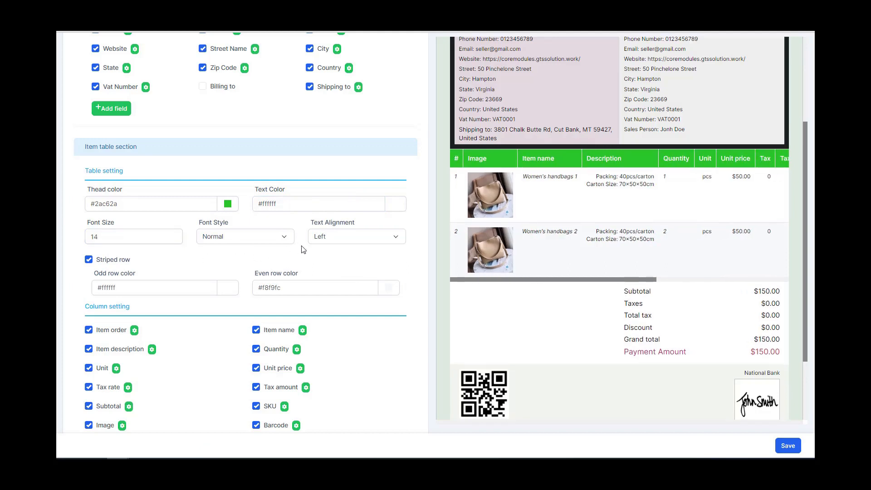
Set the item table's striped row colors to #d5cbcb for odd rows and #95a7dd for even rows
{"action": "scroll", "coordinate": [207, 255], "scroll_direction": "down", "scroll_amount": 1}
{"action": "left_click", "coordinate": [228, 242]}
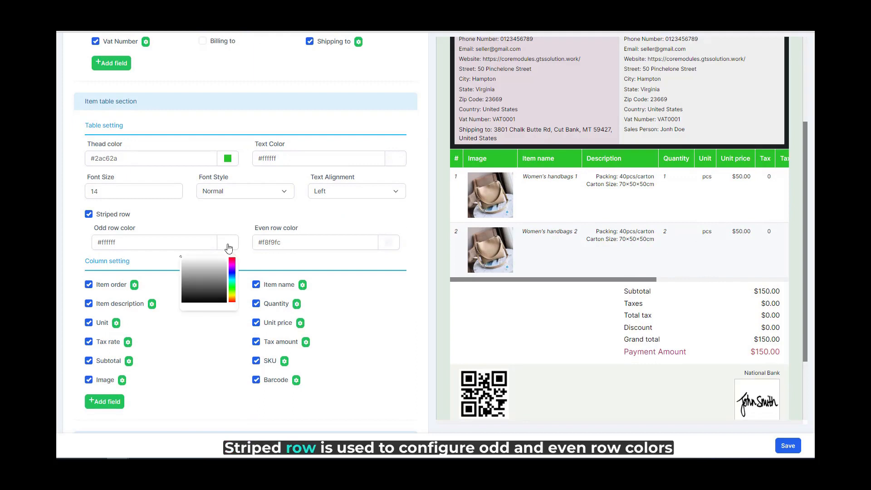
{"action": "left_click", "coordinate": [184, 263]}
{"action": "left_click", "coordinate": [388, 242]}
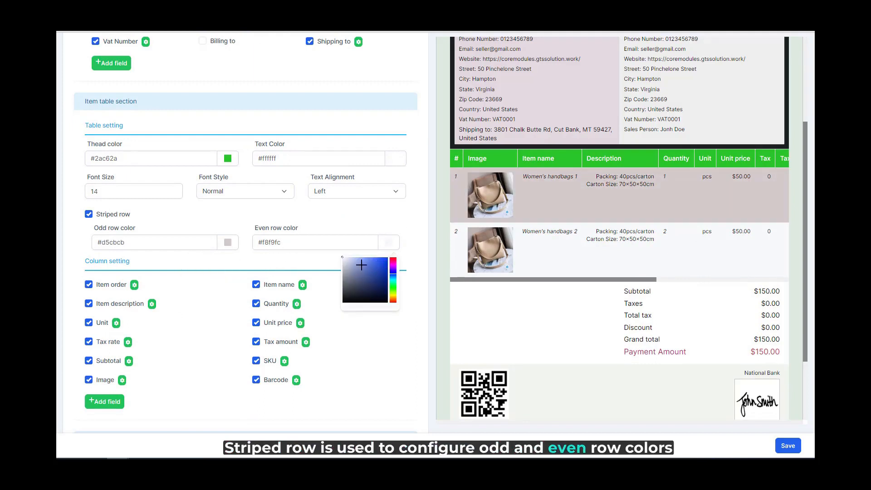
{"action": "left_click", "coordinate": [353, 262]}
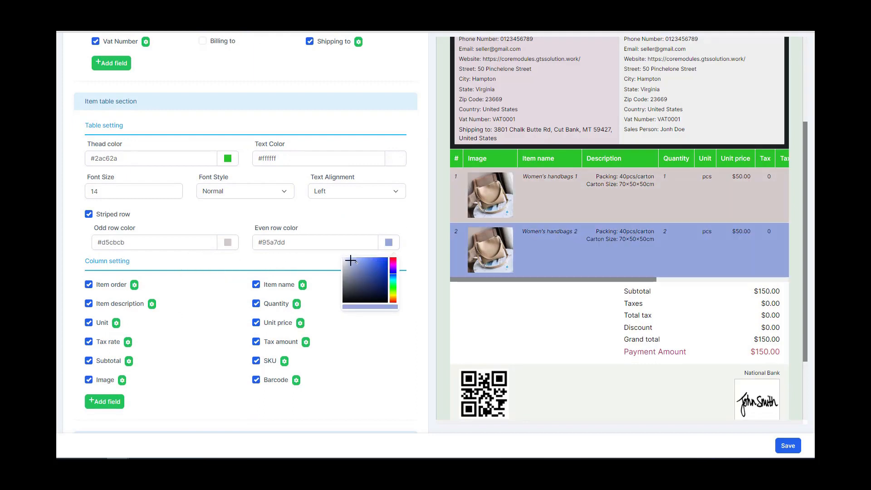
{"action": "left_click", "coordinate": [273, 258]}
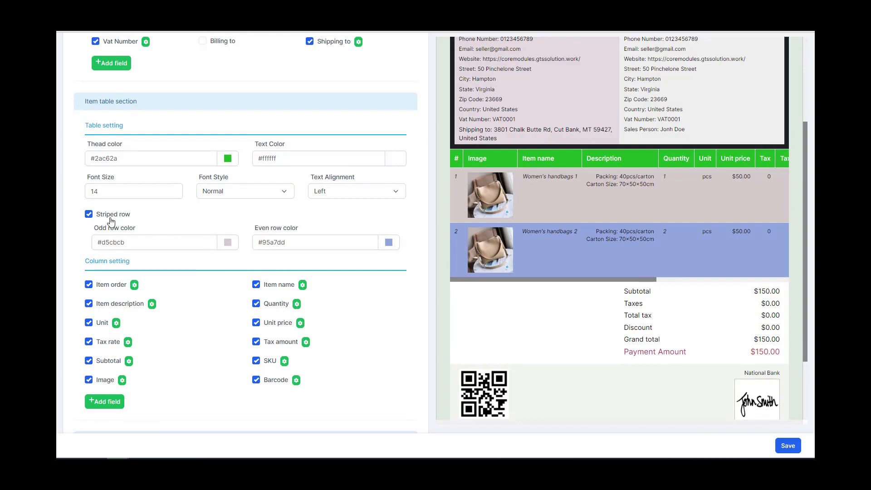
Turn the item table's Striped row option off and back on
{"action": "left_click", "coordinate": [110, 218]}
{"action": "left_click", "coordinate": [111, 219]}
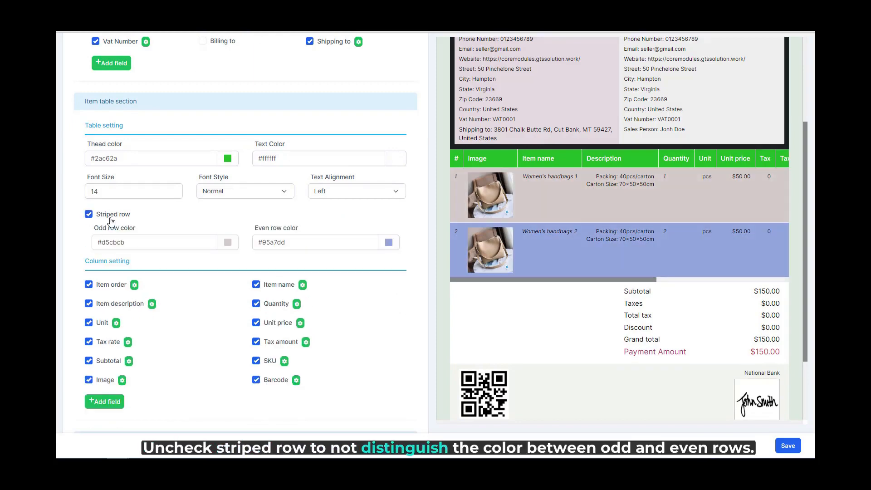
Hide and show again the Item order and Image columns of the item table
{"action": "scroll", "coordinate": [109, 226], "scroll_direction": "down", "scroll_amount": 2}
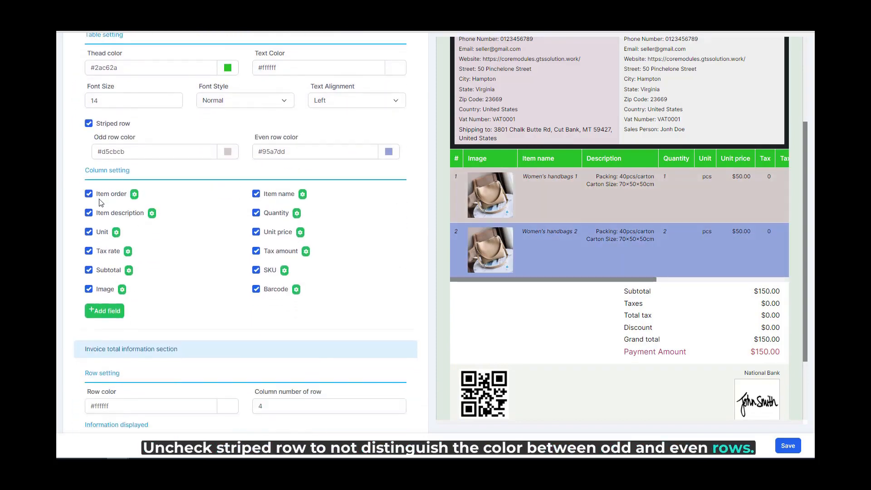
{"action": "left_click", "coordinate": [97, 199]}
{"action": "left_click", "coordinate": [98, 199]}
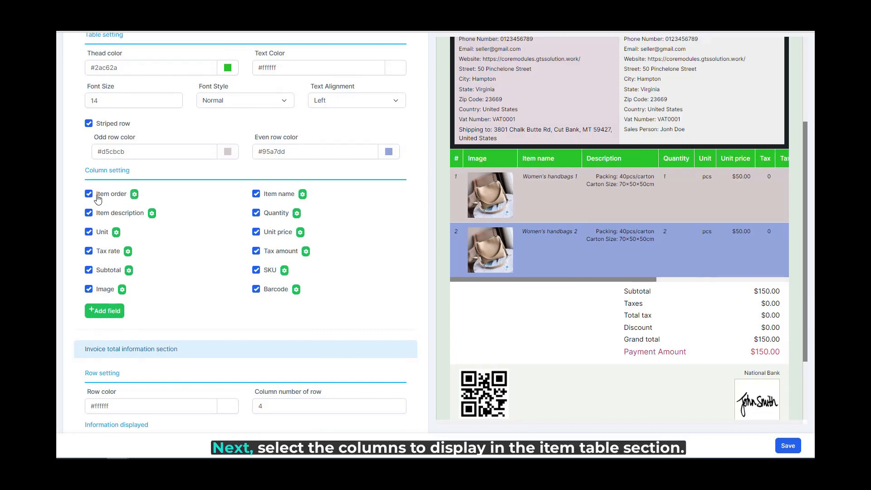
{"action": "left_click", "coordinate": [110, 293]}
{"action": "left_click", "coordinate": [109, 292]}
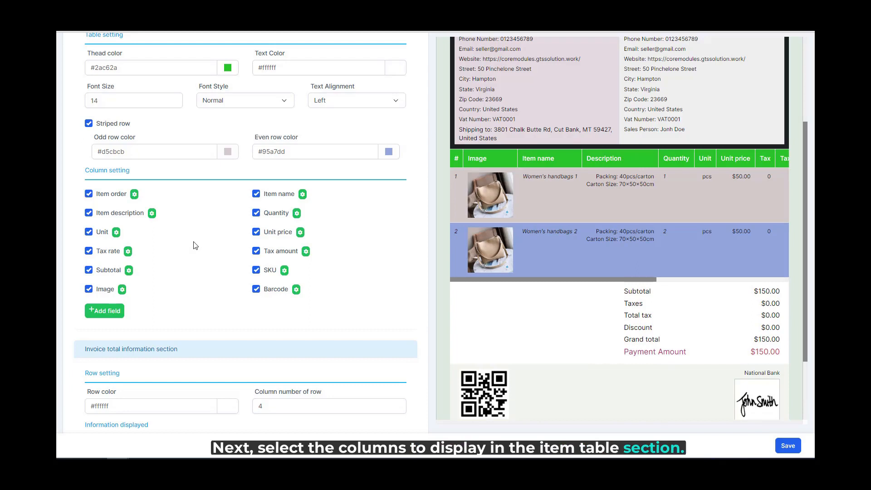
Examine the Unit column's settings for order, text color, font size, font style and text alignment
{"action": "left_click", "coordinate": [117, 232]}
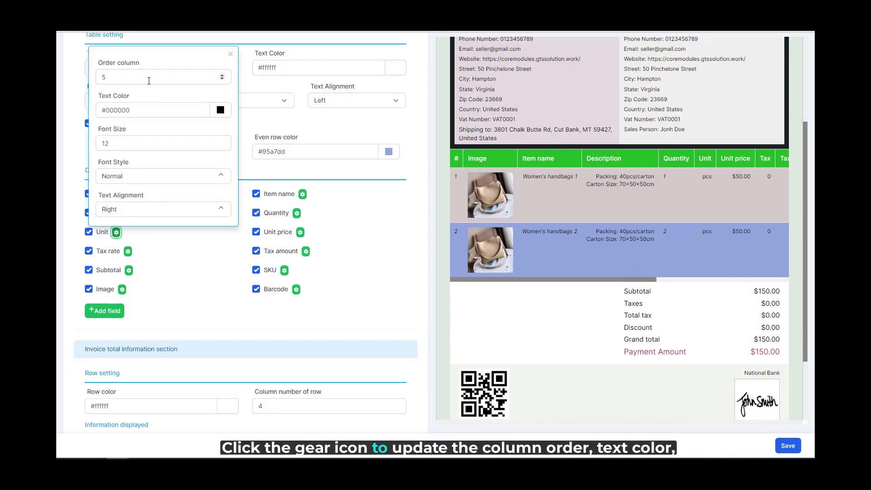
{"action": "left_click", "coordinate": [149, 80]}
{"action": "left_click", "coordinate": [161, 111]}
{"action": "left_click", "coordinate": [159, 145]}
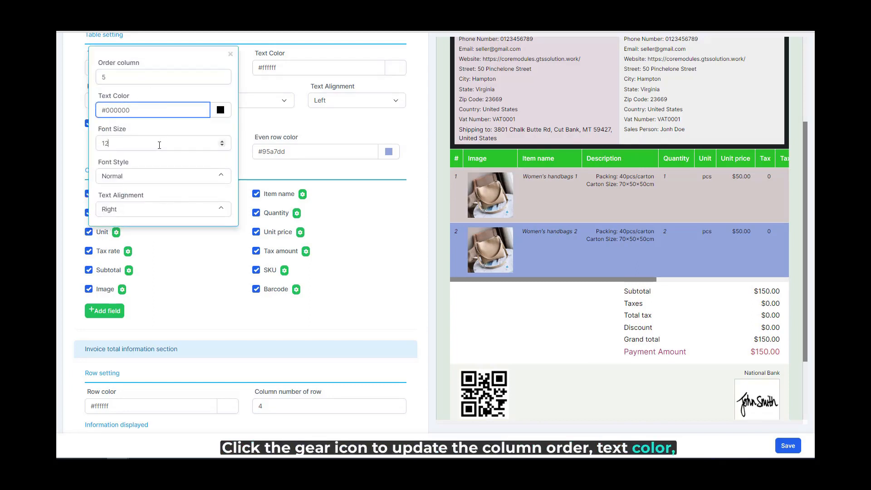
{"action": "left_click", "coordinate": [165, 175]}
{"action": "left_click", "coordinate": [165, 176]}
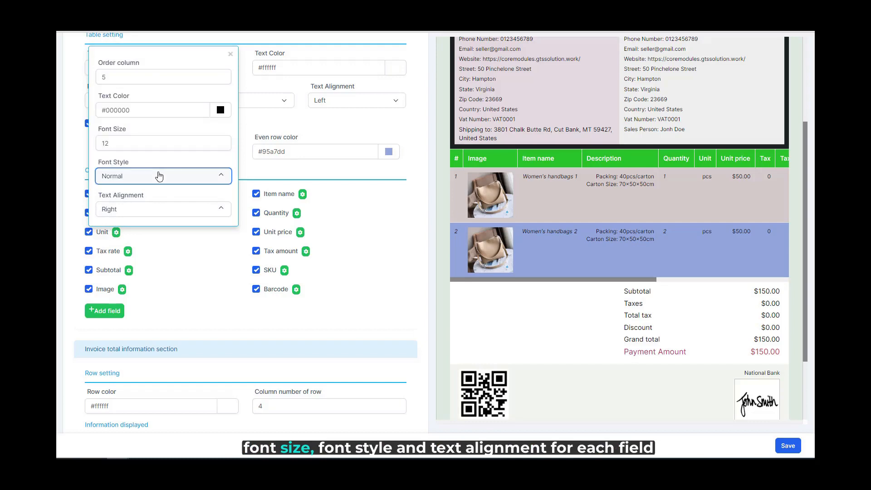
{"action": "left_click", "coordinate": [166, 208]}
{"action": "left_click", "coordinate": [148, 248]}
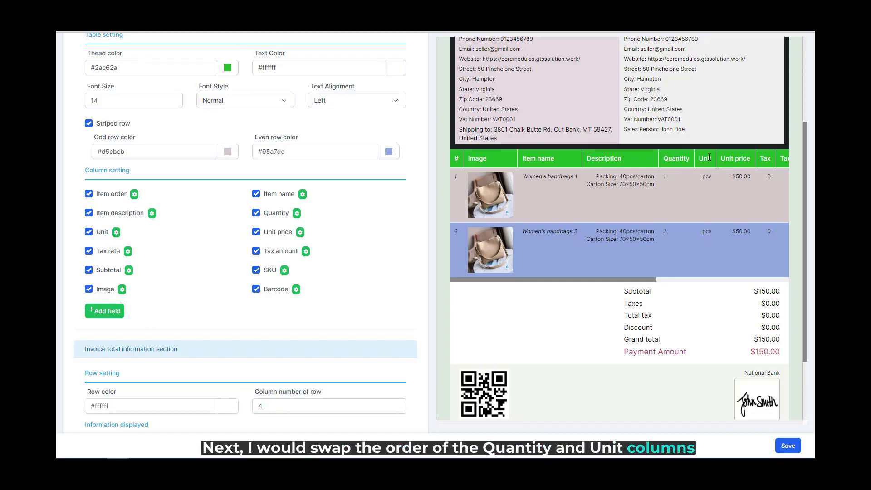
Check the order number of the Unit column in the item table
{"action": "left_click", "coordinate": [116, 232]}
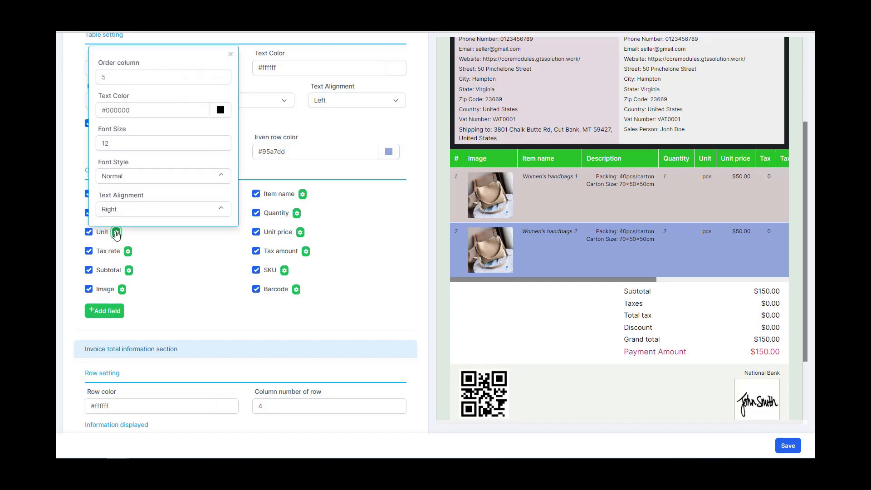
{"action": "left_click", "coordinate": [106, 78]}
{"action": "left_click", "coordinate": [170, 254]}
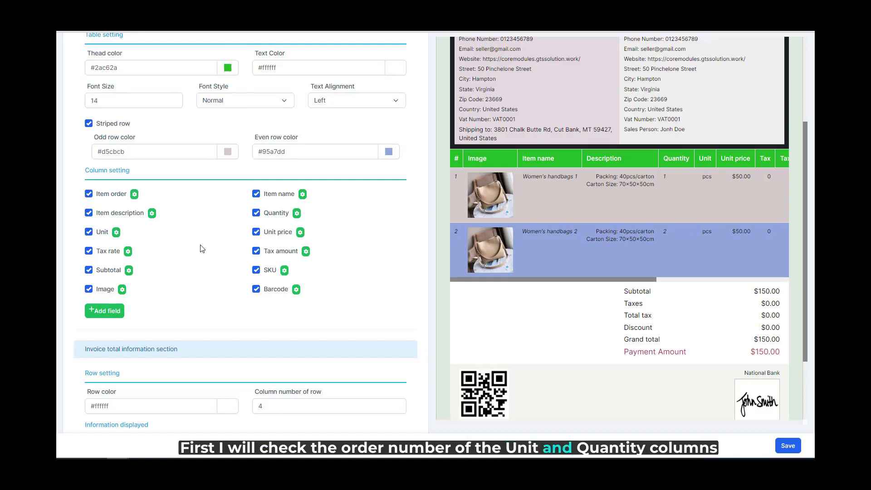
Set the column order of Quantity in the item table to 5
{"action": "left_click", "coordinate": [296, 214]}
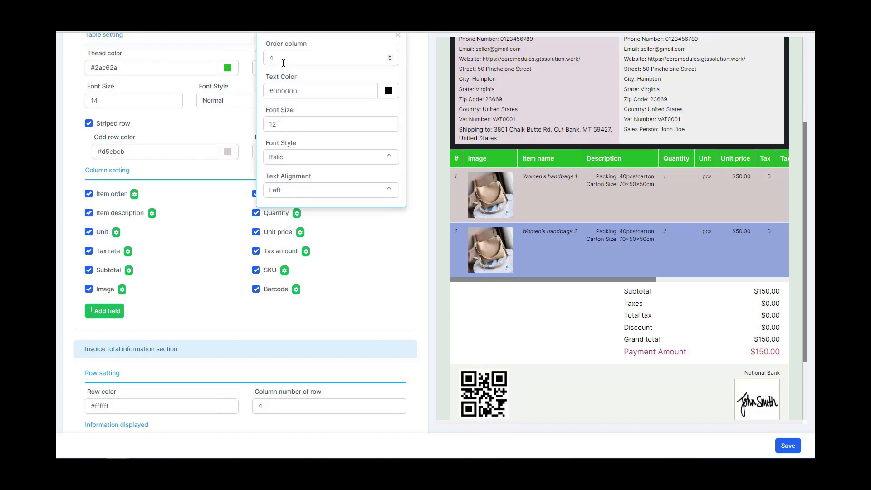
{"action": "double_click", "coordinate": [268, 58]}
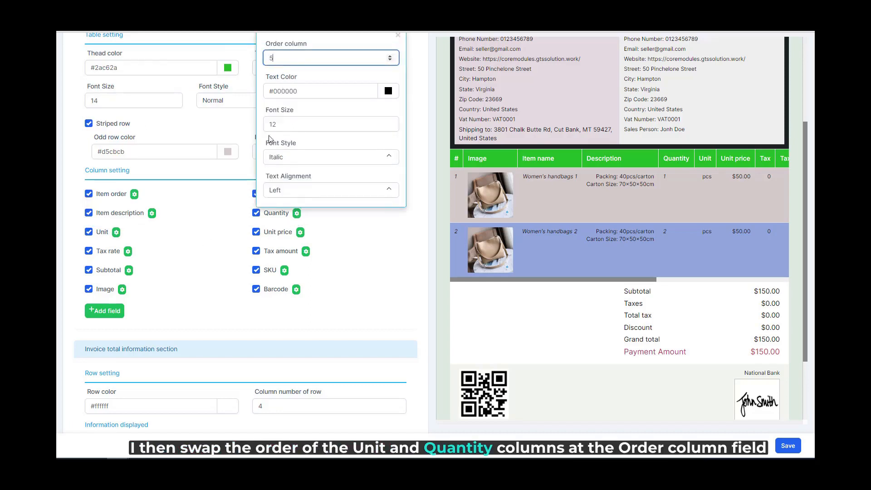
{"action": "left_click", "coordinate": [213, 254]}
Set the column order of Unit in the item table to 4
{"action": "left_click", "coordinate": [116, 233]}
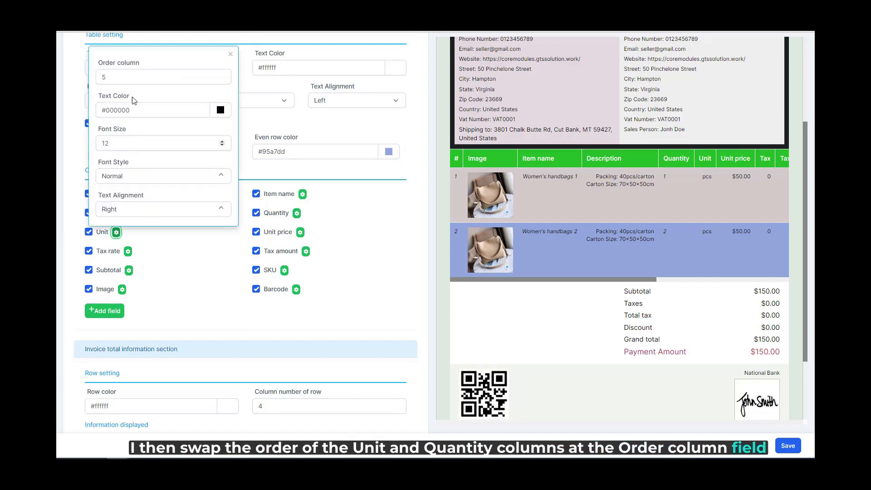
{"action": "double_click", "coordinate": [117, 76]}
{"action": "type", "text": "4"}
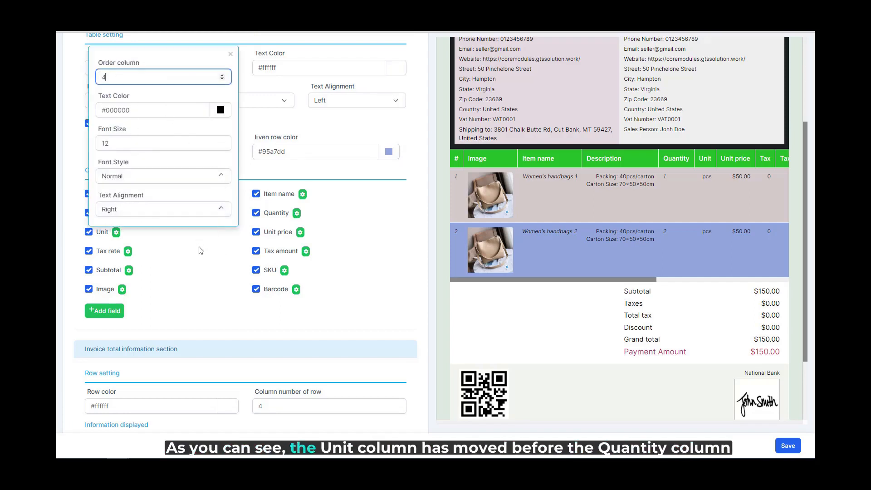
{"action": "left_click", "coordinate": [425, 252]}
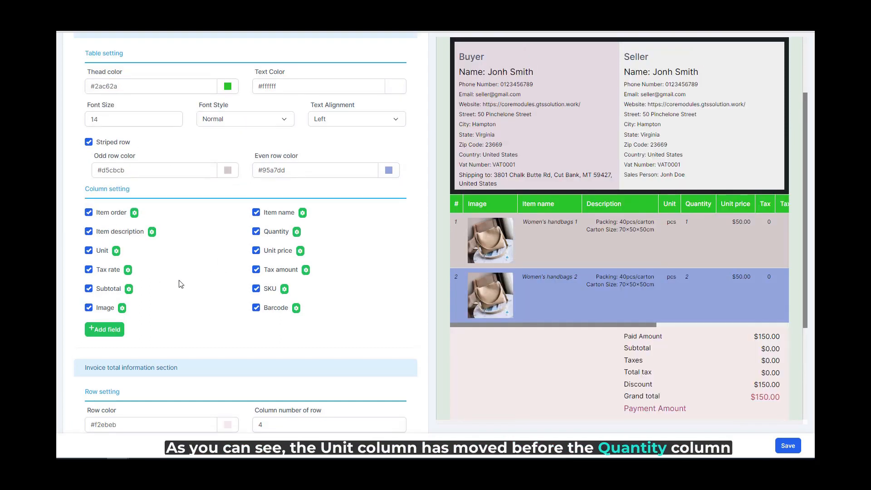
Start a custom item table field with the name Sub_total_2 and the label Sub Total 2
{"action": "left_click", "coordinate": [106, 331]}
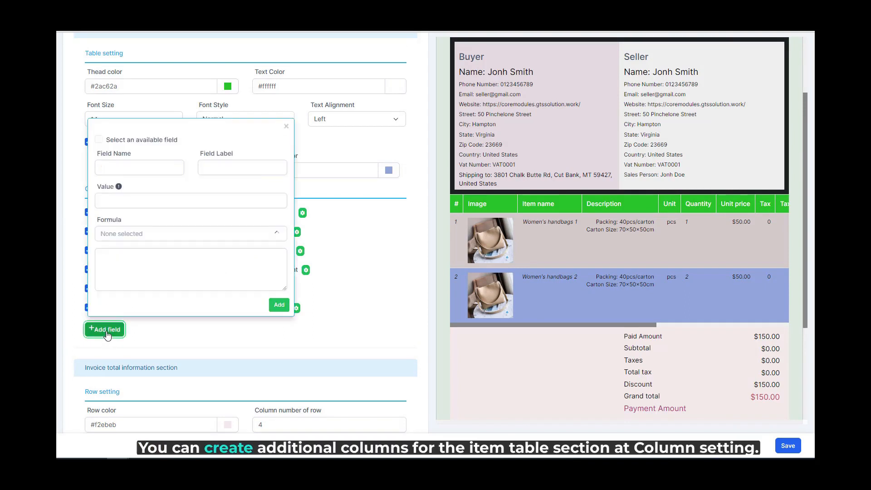
{"action": "left_click", "coordinate": [158, 169]}
{"action": "type", "text": "S"}
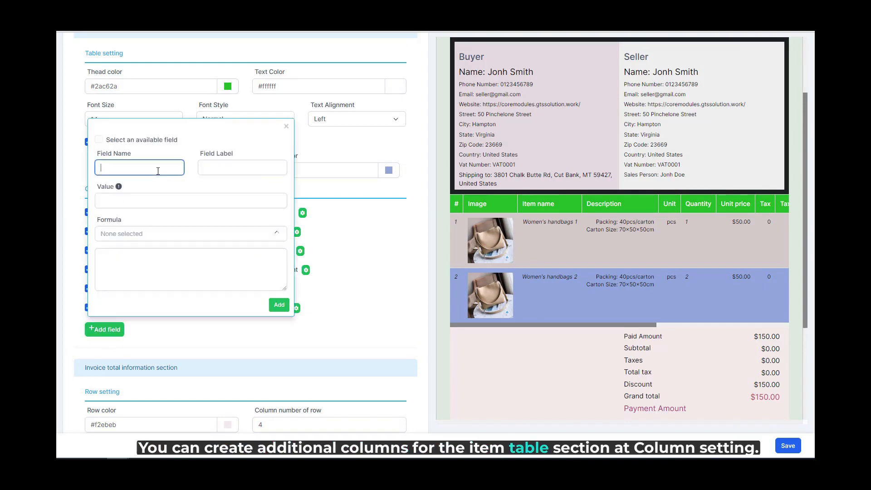
{"action": "type", "text": "ub"}
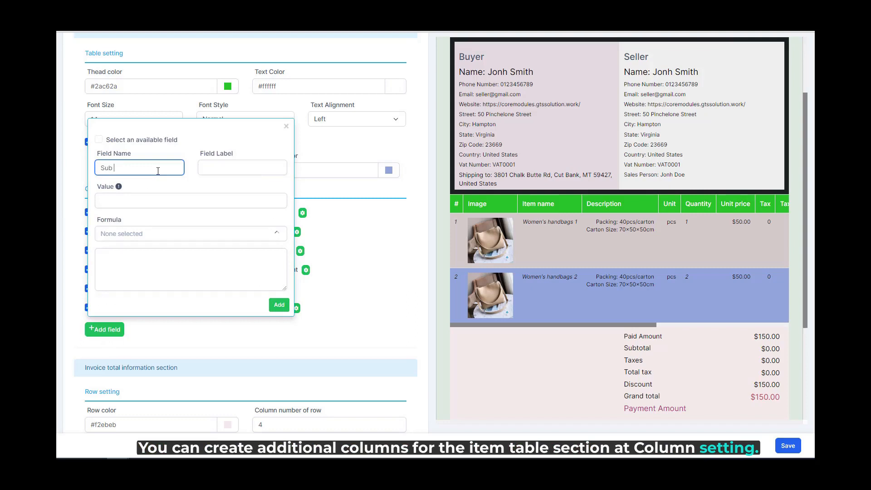
{"action": "type", "text": "_total_2"}
{"action": "left_click", "coordinate": [228, 169]}
{"action": "type", "text": "S"}
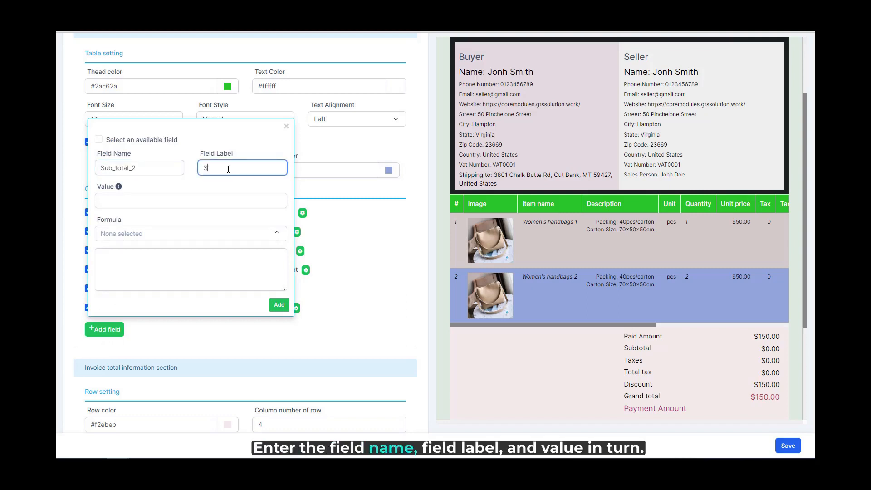
{"action": "type", "text": "ub Total 2"}
{"action": "left_click", "coordinate": [144, 205]}
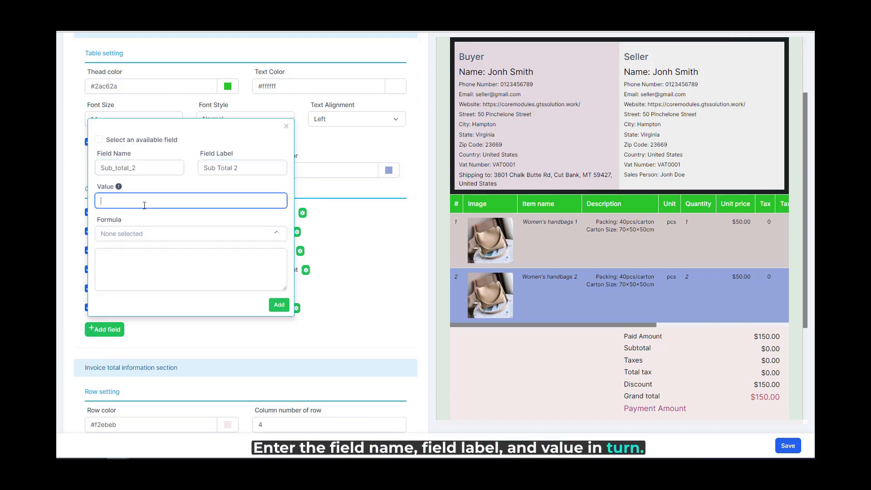
Define the new field's formula as the item table's quantity multiplied by its unit price
{"action": "left_click", "coordinate": [140, 234]}
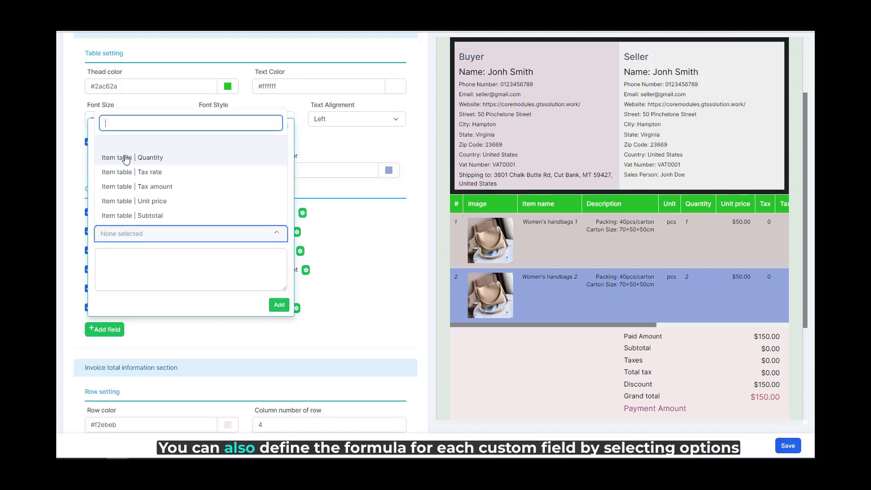
{"action": "left_click", "coordinate": [126, 157]}
{"action": "left_click", "coordinate": [187, 258]}
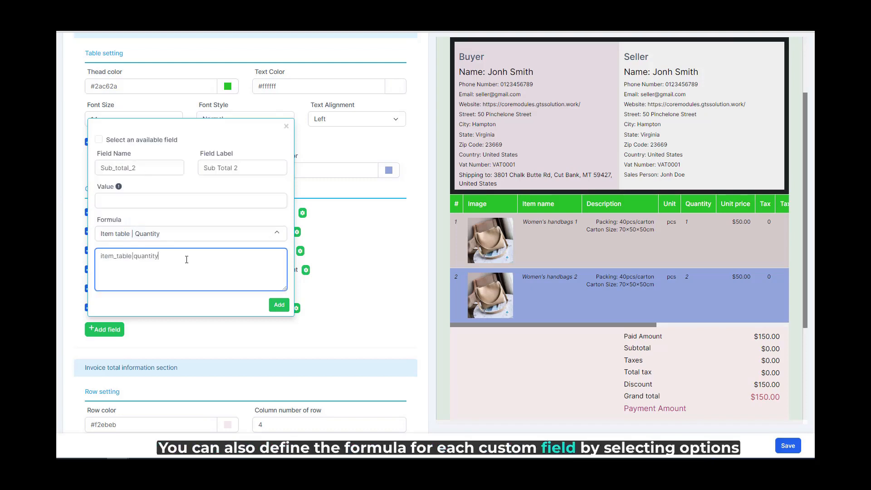
{"action": "type", "text": "*"}
{"action": "left_click", "coordinate": [186, 234]}
{"action": "left_click", "coordinate": [181, 201]}
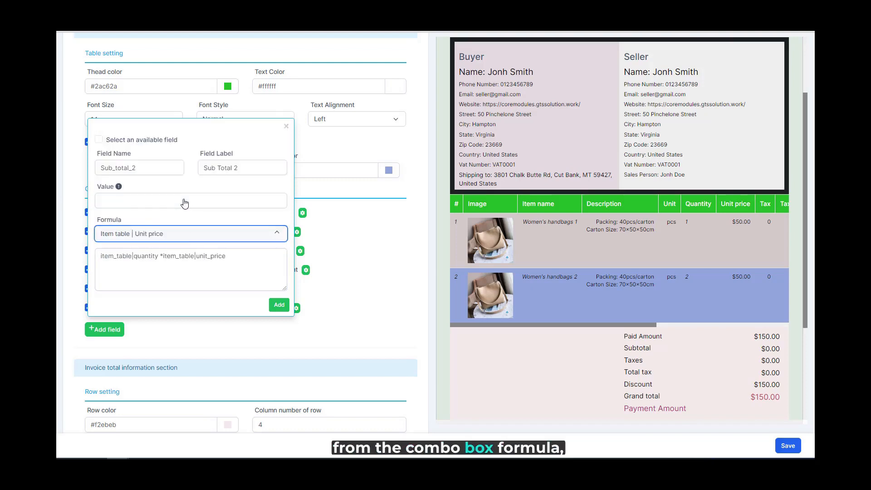
Give the new field the value Sub Total 2, add it and show it as a column in the item table
{"action": "left_click", "coordinate": [180, 202]}
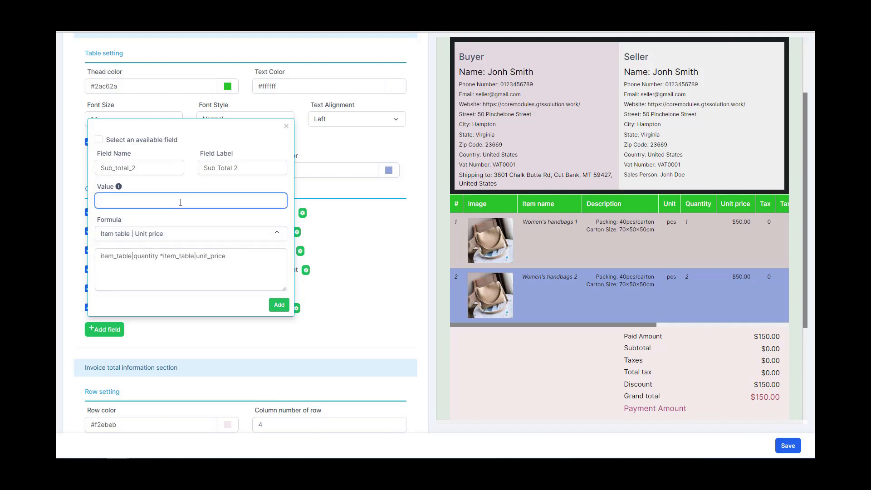
{"action": "left_click", "coordinate": [186, 190]}
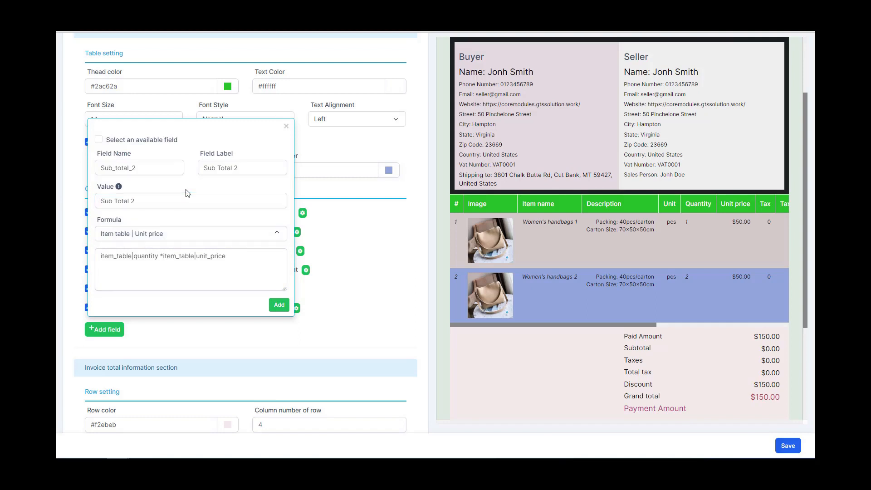
{"action": "left_click", "coordinate": [280, 306]}
{"action": "left_click", "coordinate": [89, 326]}
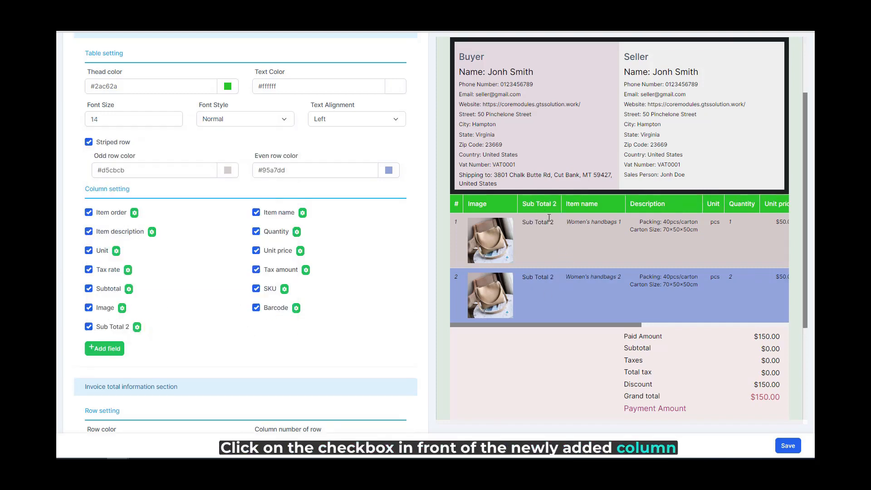
Try column order 4 for the Sub Total 2 column of the item table
{"action": "left_click", "coordinate": [136, 327]}
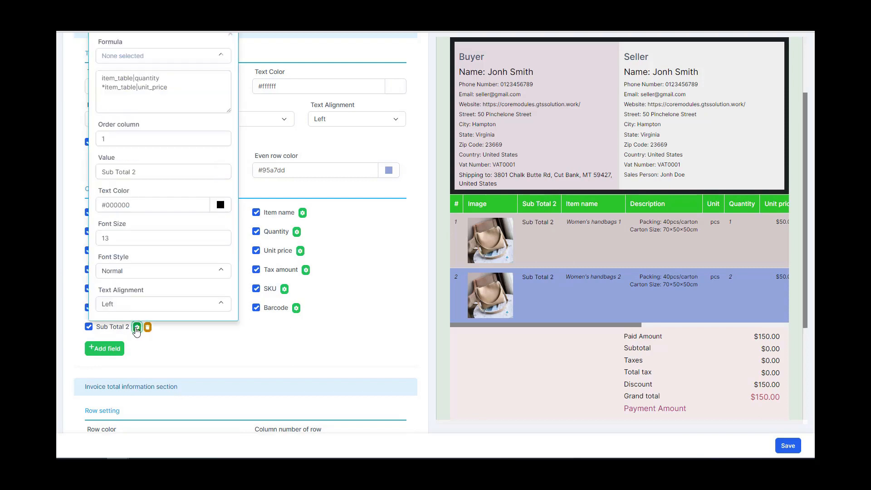
{"action": "left_click_drag", "start_coordinate": [129, 141], "coordinate": [97, 140]}
{"action": "type", "text": "4"}
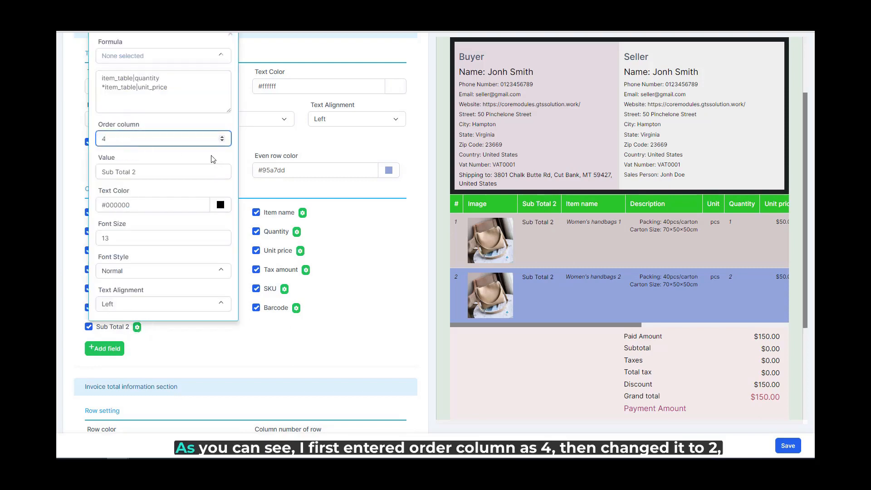
{"action": "left_click", "coordinate": [214, 159]}
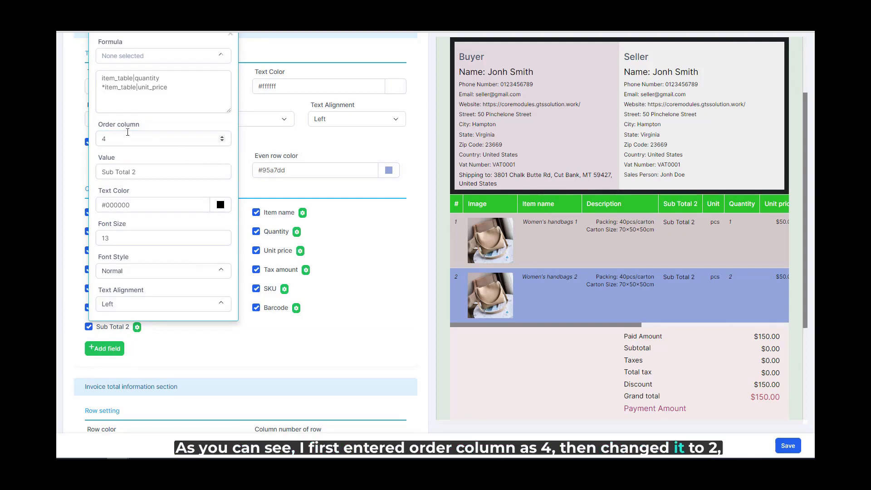
Set the column order of Sub Total 2 in the item table to 2
{"action": "double_click", "coordinate": [128, 132]}
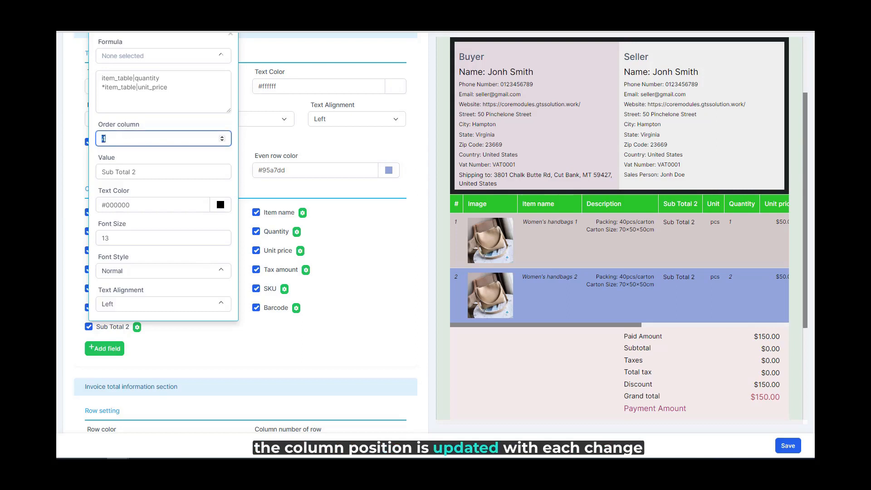
{"action": "left_click", "coordinate": [145, 152]}
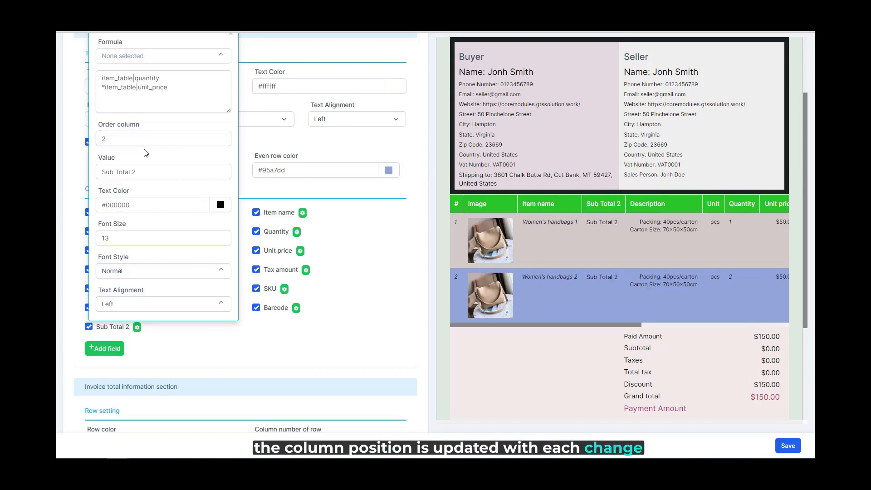
{"action": "left_click", "coordinate": [389, 235]}
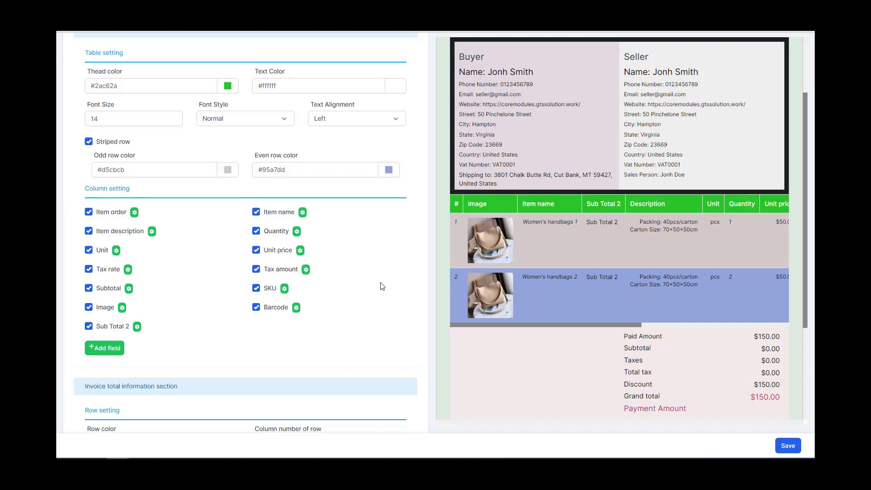
Set the row color of the invoice total information section to light green #beddbd and check its column number
{"action": "scroll", "coordinate": [381, 281], "scroll_direction": "down", "scroll_amount": 5}
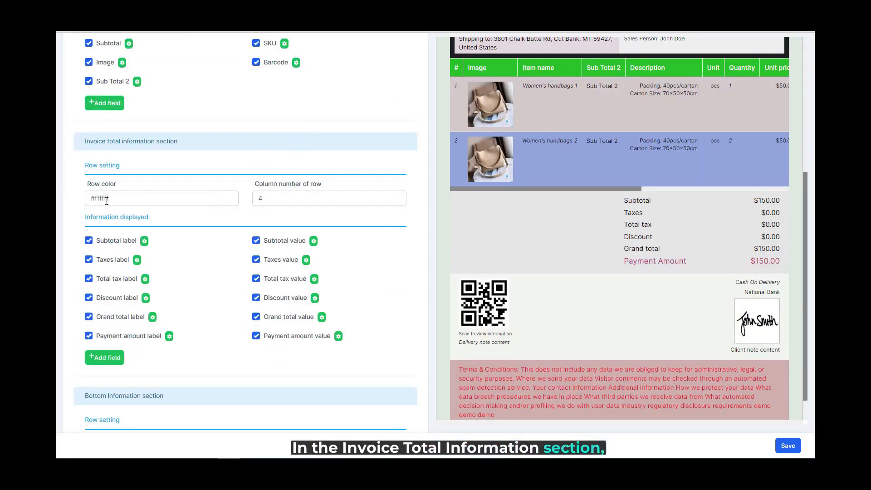
{"action": "left_click", "coordinate": [130, 199]}
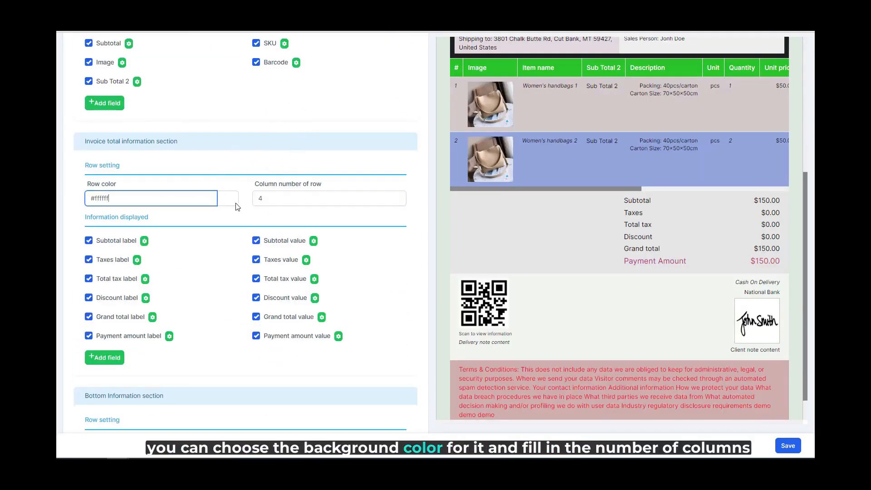
{"action": "left_click", "coordinate": [232, 200]}
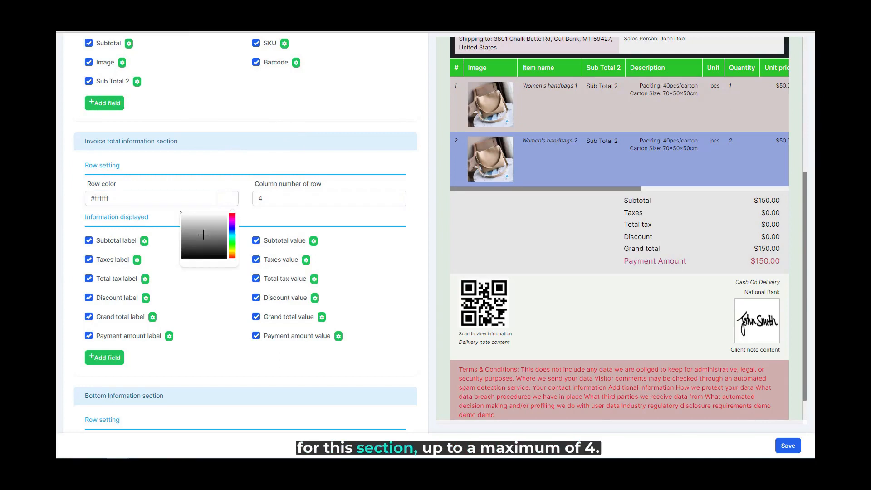
{"action": "left_click", "coordinate": [230, 243]}
{"action": "left_click", "coordinate": [189, 219]}
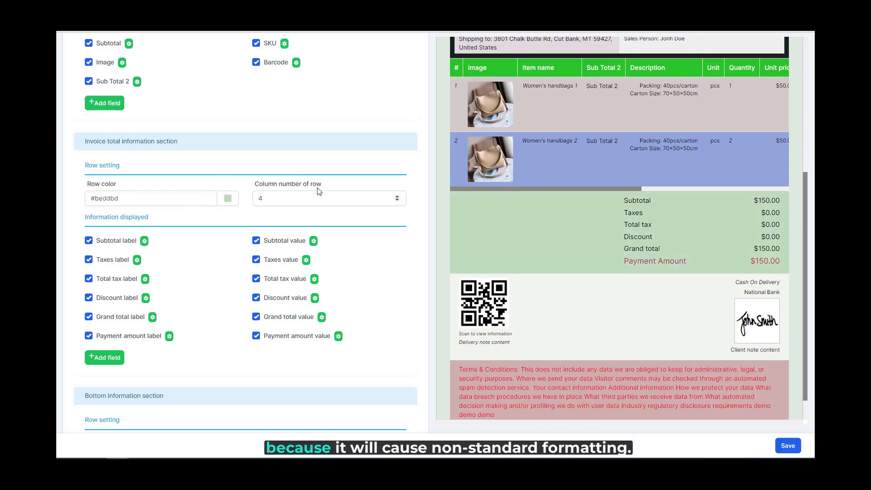
{"action": "left_click", "coordinate": [340, 196]}
{"action": "left_click", "coordinate": [195, 226]}
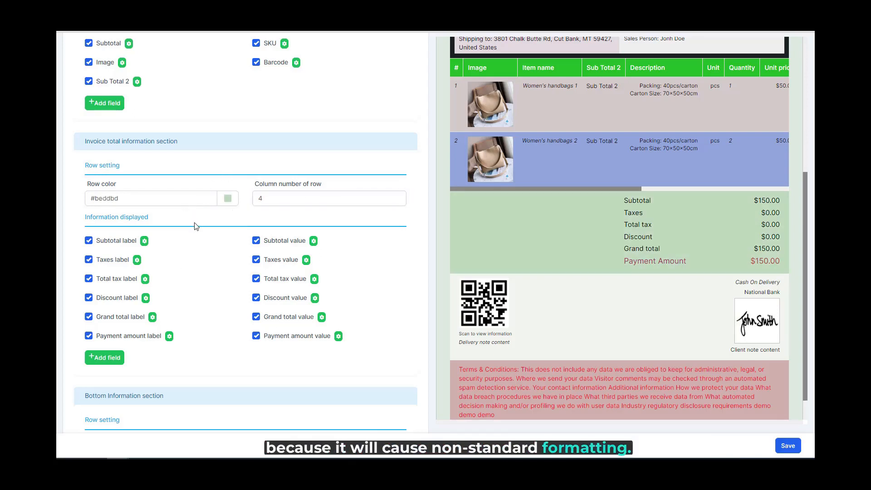
Examine the order, color, font and alignment settings of the Subtotal label and Subtotal value in the invoice total section
{"action": "left_click", "coordinate": [144, 242]}
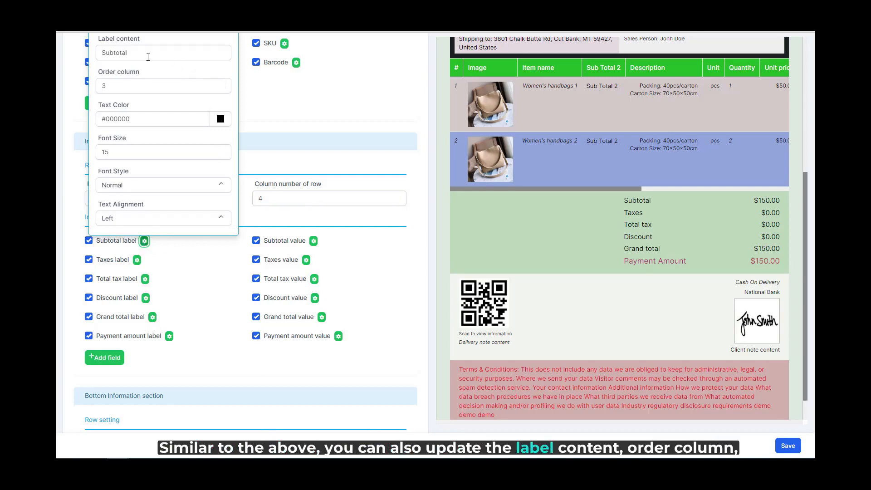
{"action": "left_click", "coordinate": [145, 54]}
{"action": "left_click", "coordinate": [147, 86]}
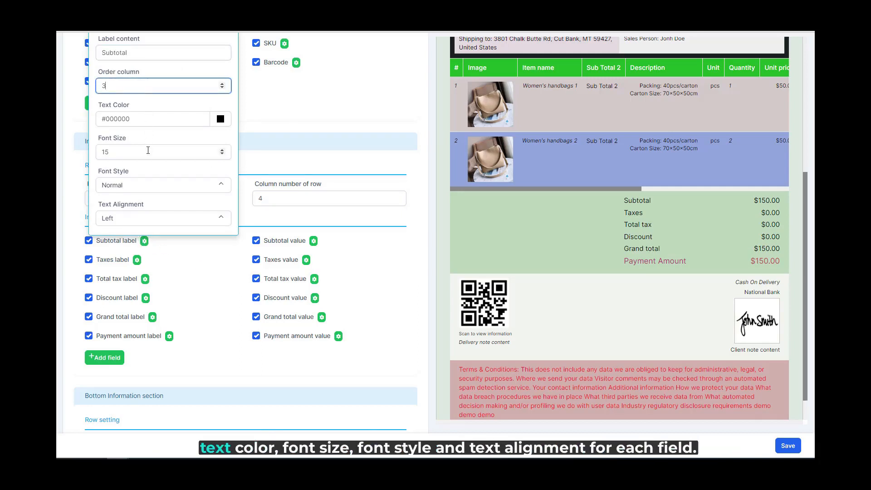
{"action": "left_click", "coordinate": [388, 251]}
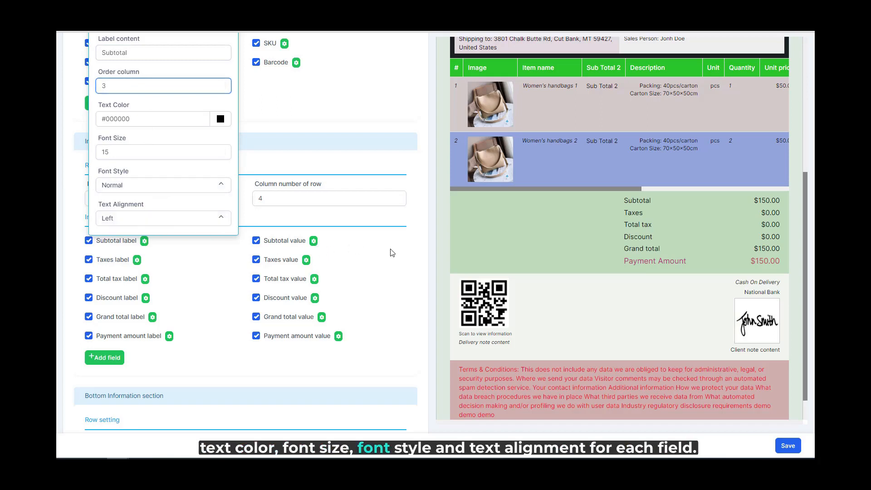
{"action": "left_click", "coordinate": [313, 241]}
{"action": "left_click", "coordinate": [298, 85]}
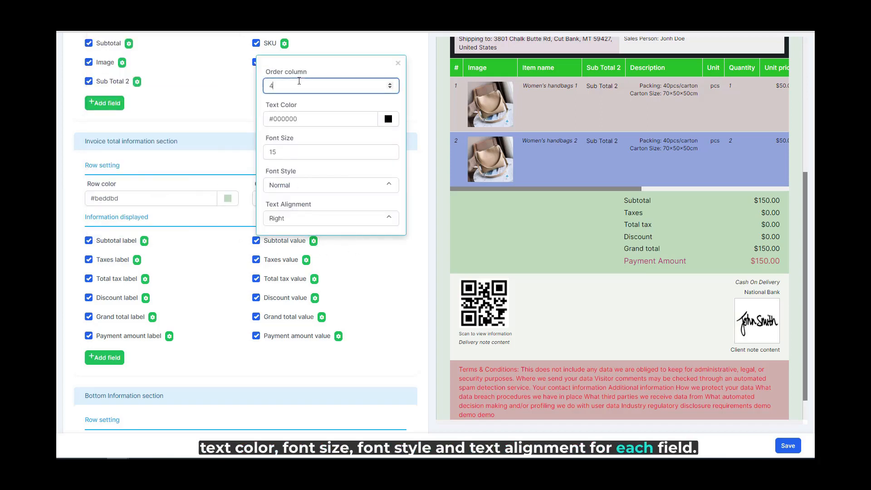
{"action": "left_click", "coordinate": [196, 246]}
Hide and show again the Subtotal label and Subtotal value of the invoice total section
{"action": "left_click", "coordinate": [89, 240]}
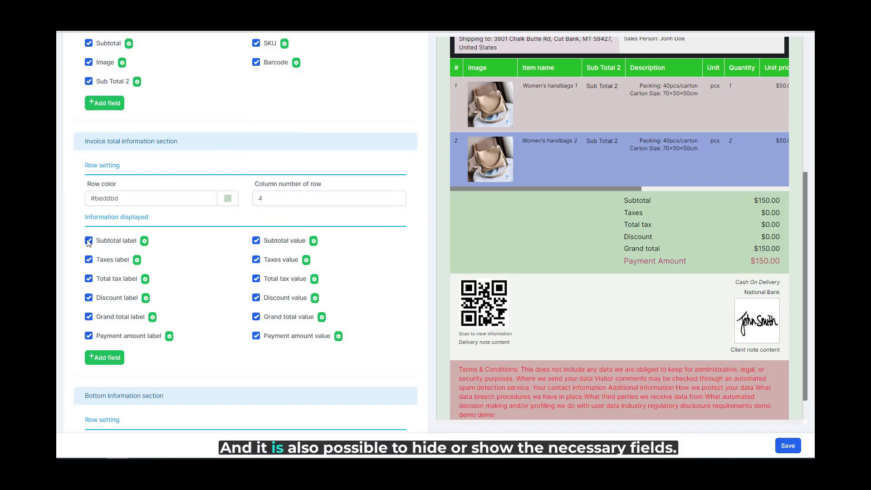
{"action": "left_click", "coordinate": [257, 240]}
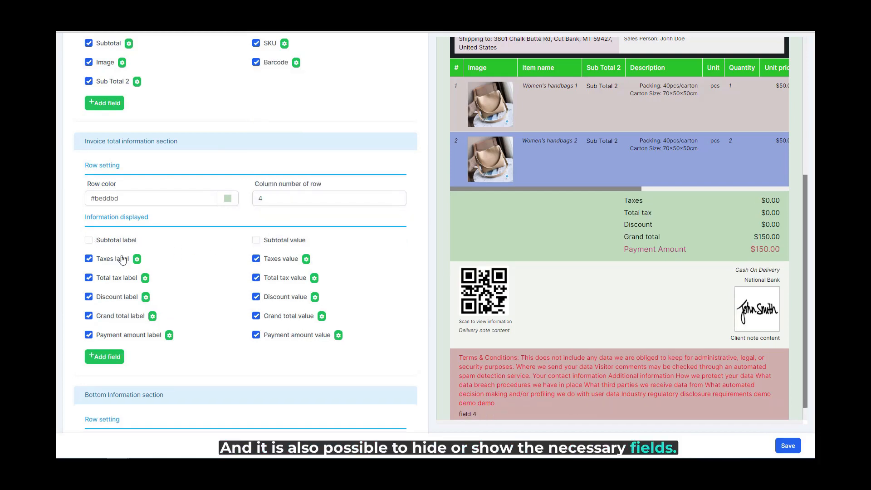
{"action": "left_click", "coordinate": [89, 240]}
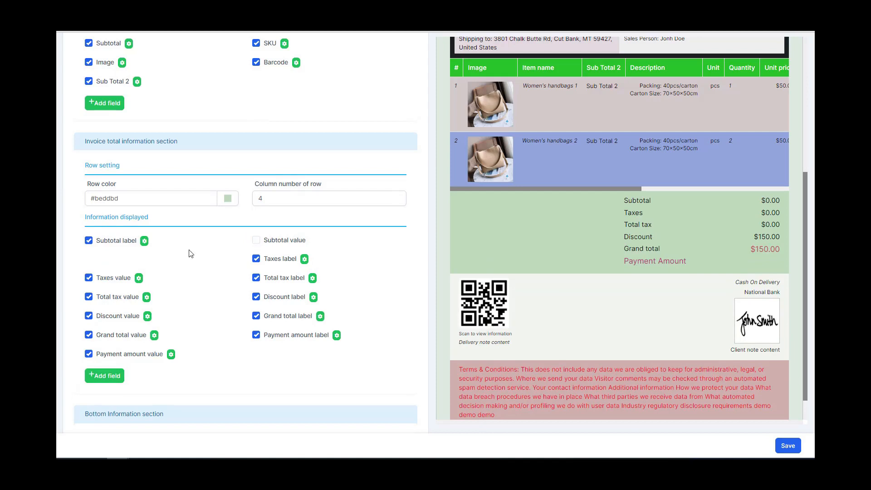
{"action": "left_click", "coordinate": [257, 240]}
Open the form for a new invoice total field, check which existing fields can be selected and return to custom entry
{"action": "scroll", "coordinate": [130, 327], "scroll_direction": "down", "scroll_amount": 1}
{"action": "left_click", "coordinate": [105, 312]}
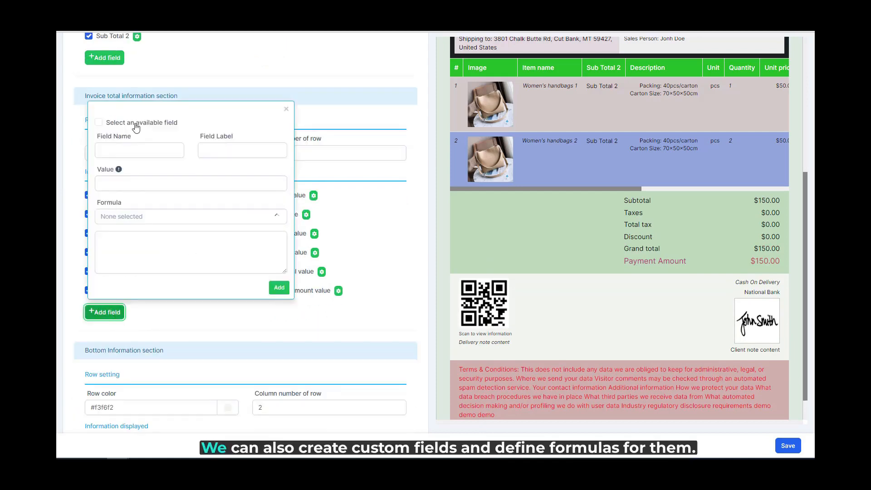
{"action": "left_click", "coordinate": [136, 123]}
{"action": "left_click", "coordinate": [149, 267]}
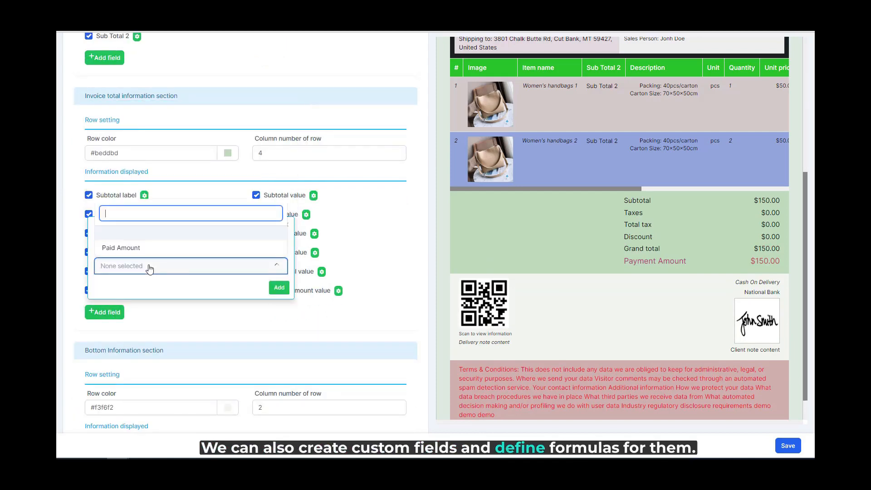
{"action": "left_click", "coordinate": [150, 267]}
{"action": "left_click", "coordinate": [151, 242]}
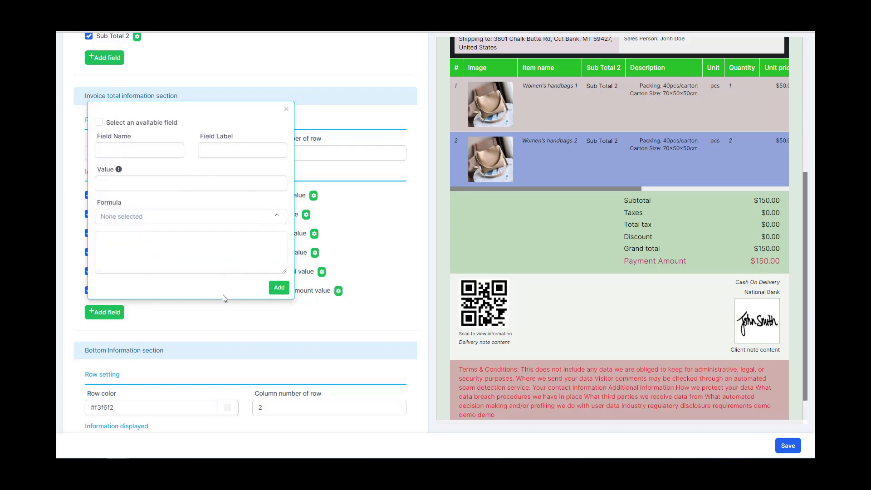
Hide and show again the QR Code and Payment method fields of the Bottom Information section
{"action": "left_click", "coordinate": [206, 315]}
{"action": "scroll", "coordinate": [206, 315], "scroll_direction": "down", "scroll_amount": 5}
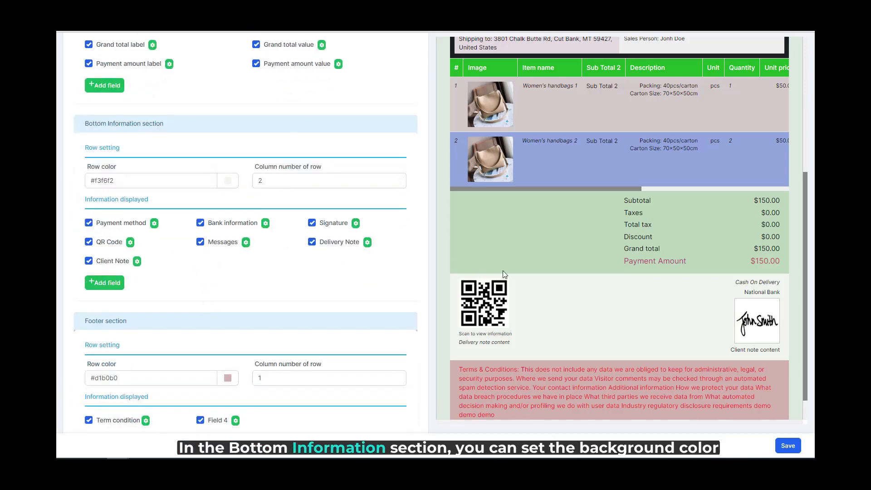
{"action": "scroll", "coordinate": [516, 275], "scroll_direction": "down", "scroll_amount": 1}
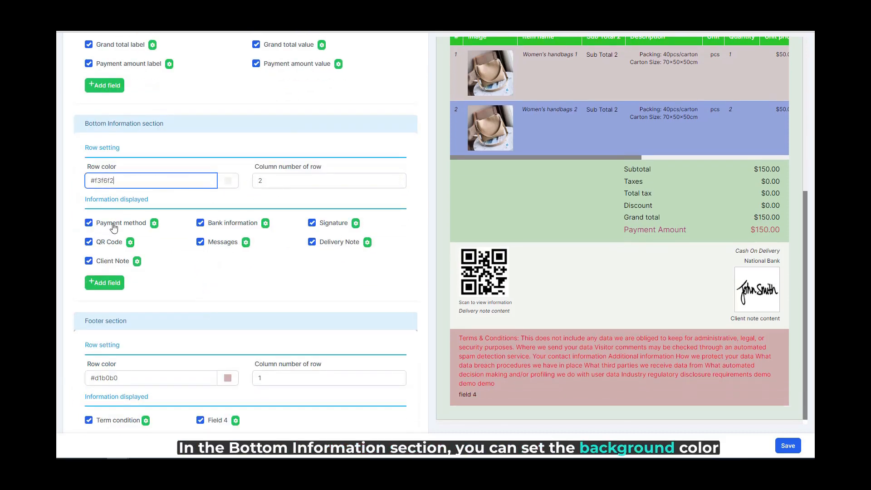
{"action": "left_click", "coordinate": [100, 246]}
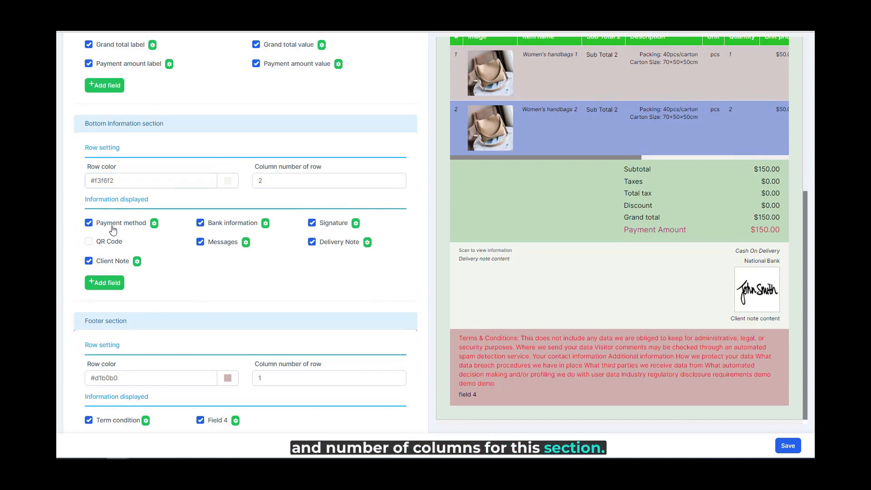
{"action": "left_click", "coordinate": [111, 227]}
{"action": "left_click", "coordinate": [108, 245]}
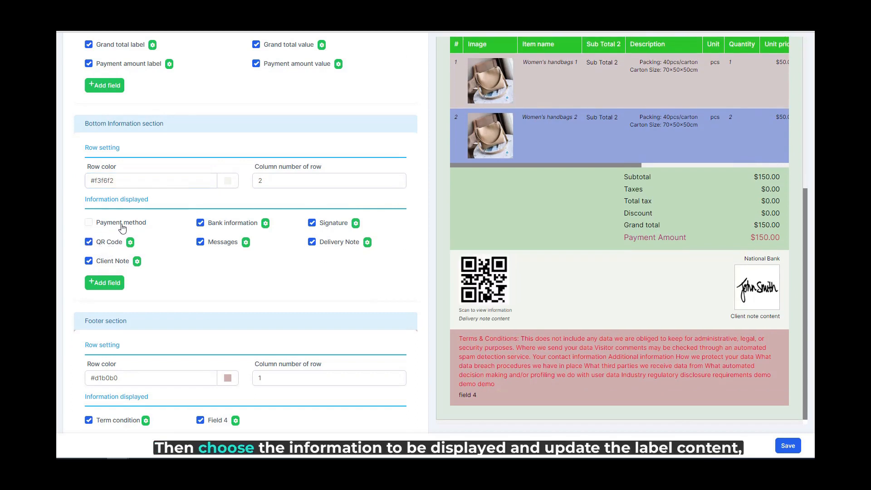
{"action": "left_click", "coordinate": [121, 225]}
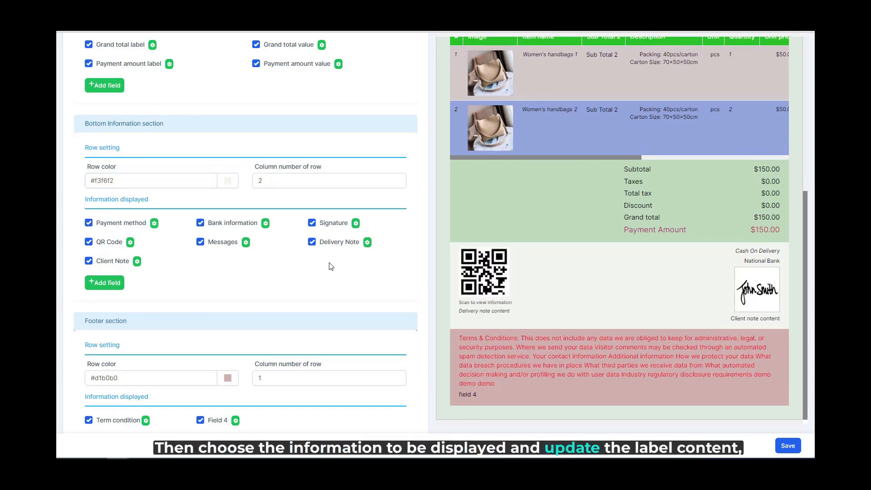
Set the order column of the Delivery Note in the Bottom Information section to 2
{"action": "left_click", "coordinate": [367, 243]}
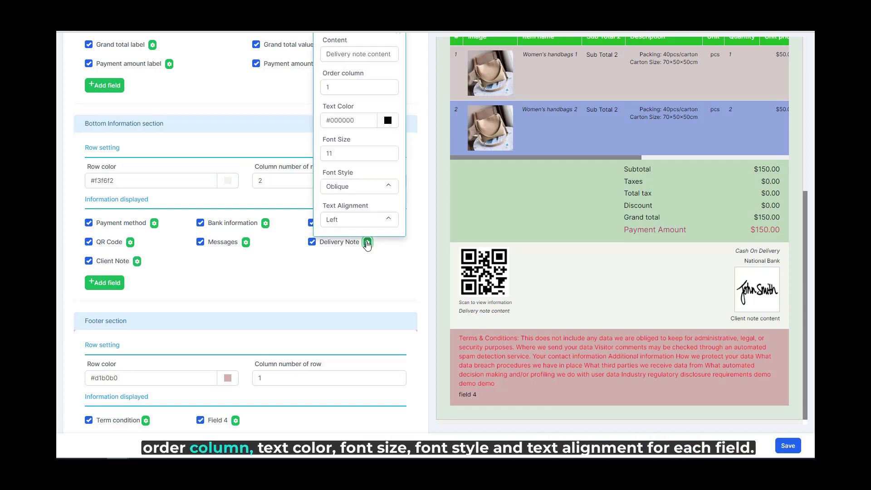
{"action": "left_click", "coordinate": [348, 88]}
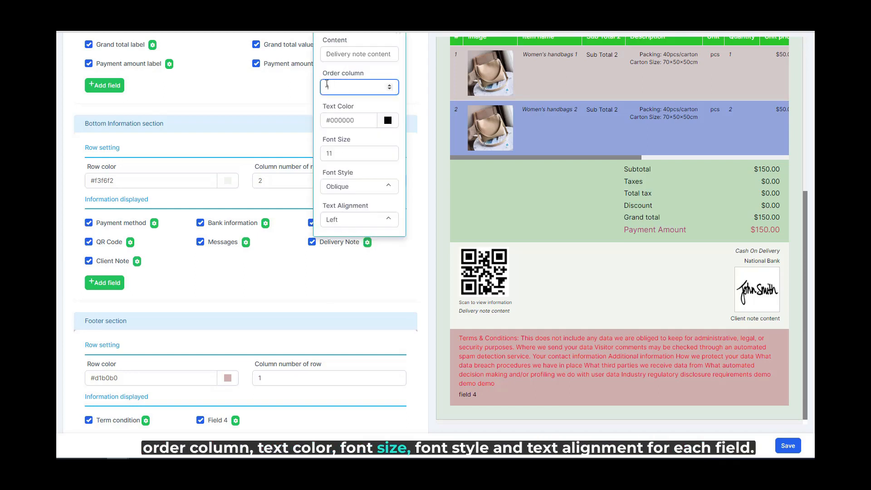
{"action": "double_click", "coordinate": [327, 85]}
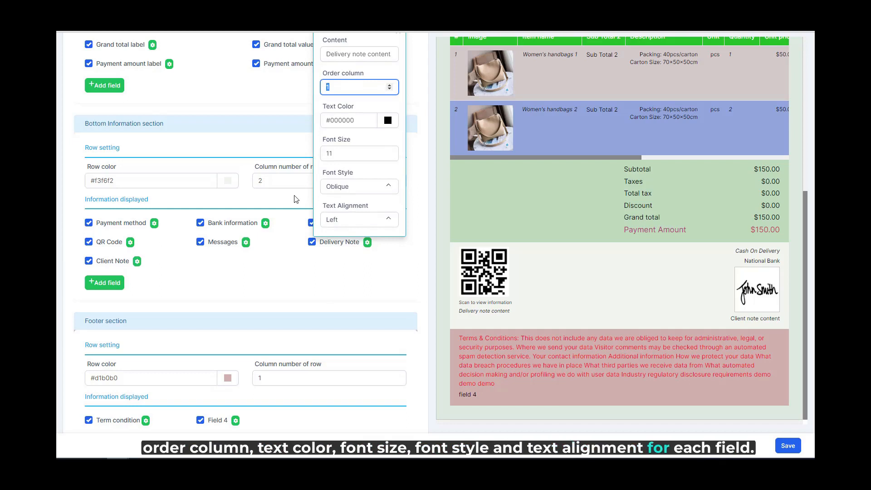
{"action": "type", "text": "2"}
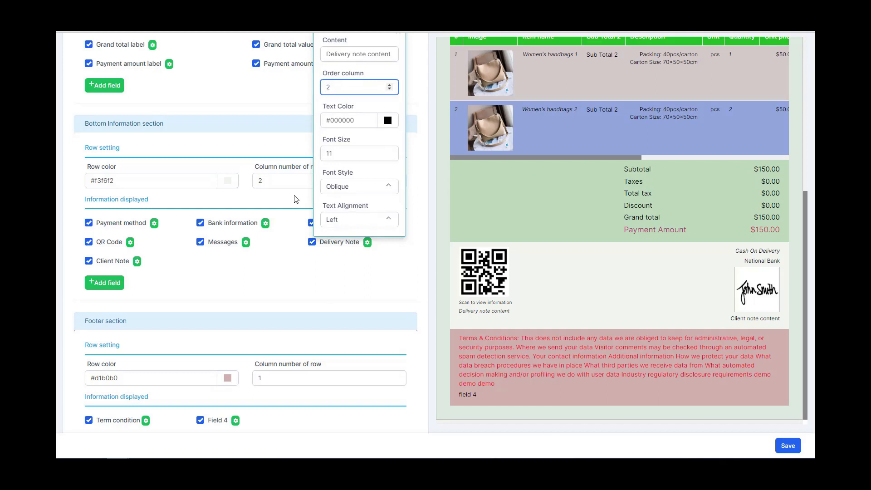
{"action": "left_click", "coordinate": [353, 296]}
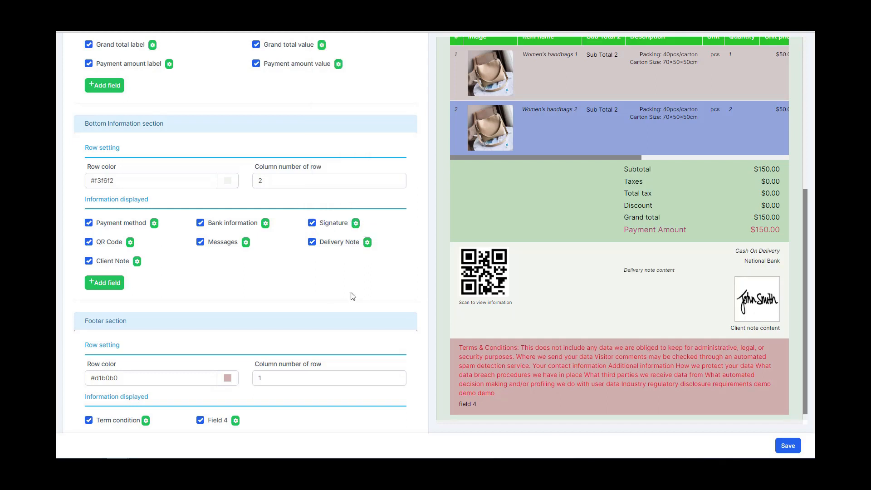
Hide and show again the Delivery Note field, and set its text alignment to Right
{"action": "left_click", "coordinate": [328, 247]}
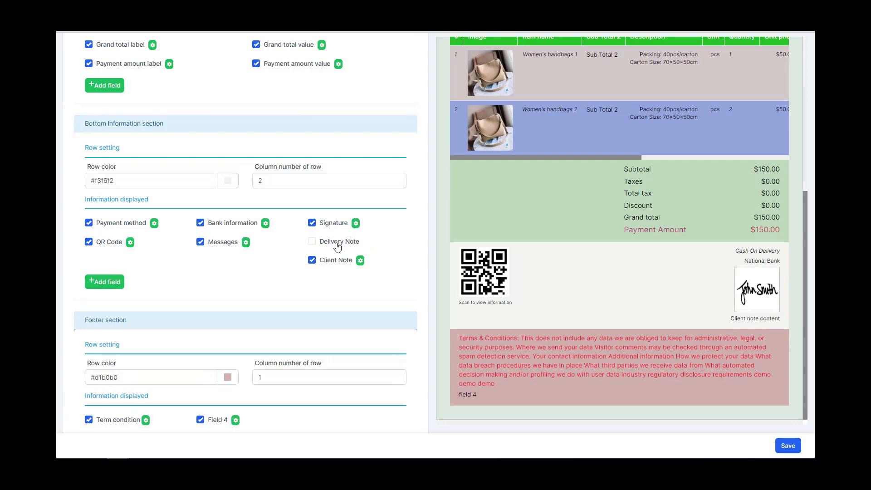
{"action": "left_click", "coordinate": [337, 245]}
{"action": "left_click", "coordinate": [367, 243]}
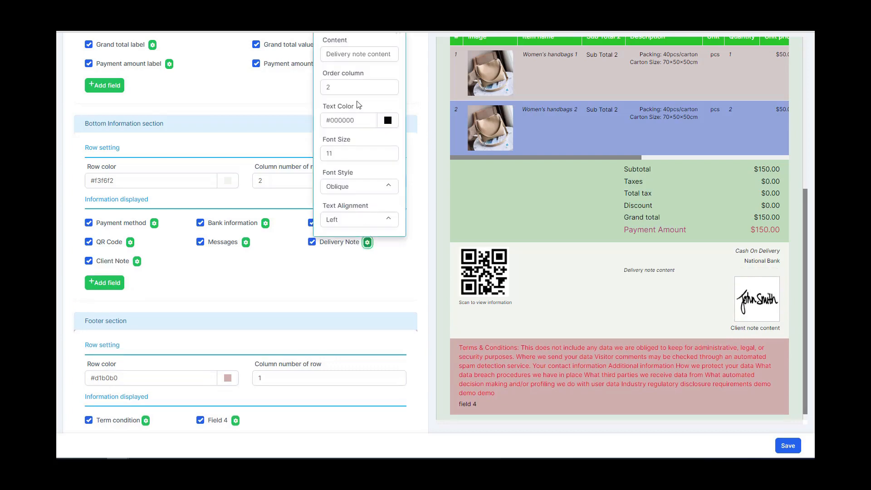
{"action": "left_click", "coordinate": [357, 219]}
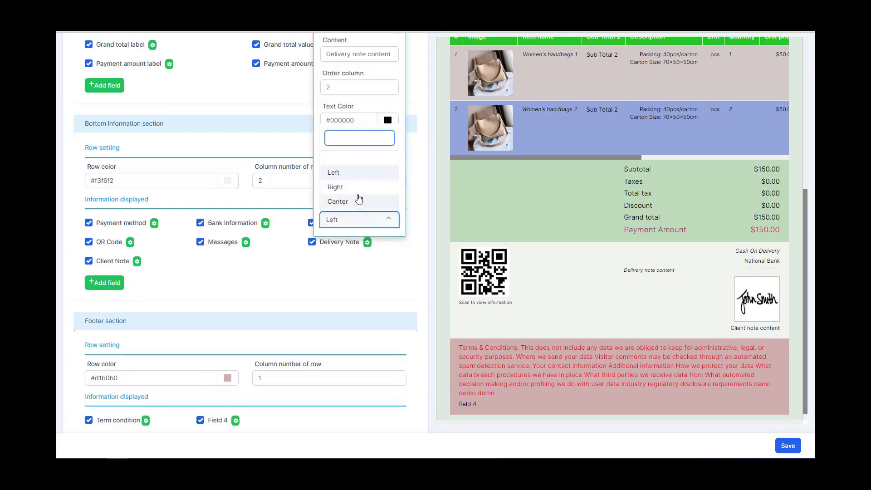
{"action": "left_click", "coordinate": [359, 186]}
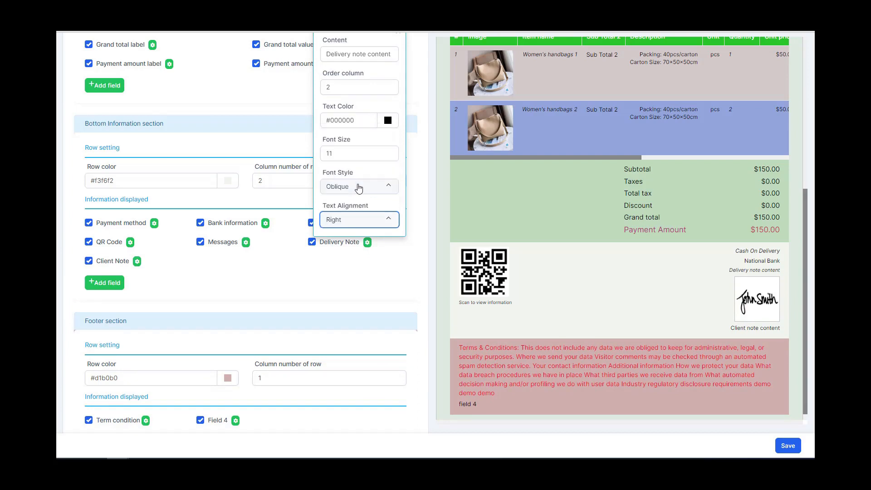
{"action": "left_click", "coordinate": [369, 287]}
Open the form for a new custom field in the Bottom Information section and close it without adding one
{"action": "left_click", "coordinate": [105, 283]}
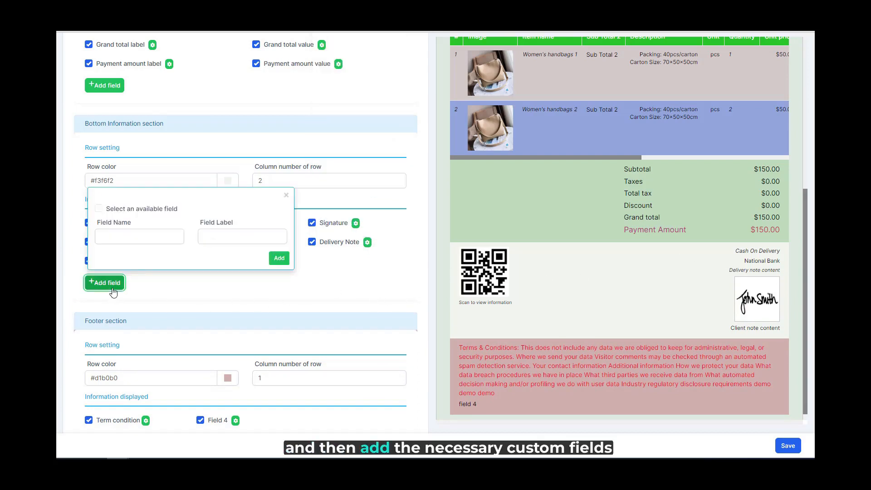
{"action": "left_click", "coordinate": [286, 195]}
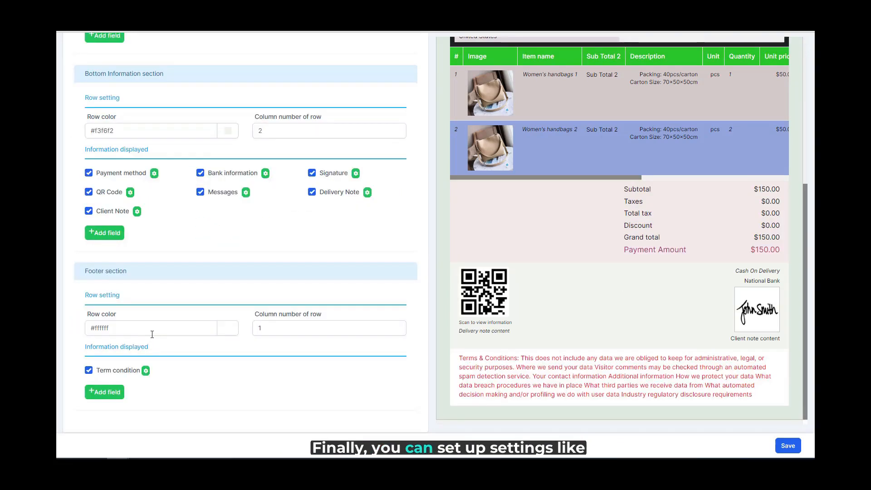
Set the row color of the Footer section to light red #d1b0b0 and check its column number
{"action": "left_click", "coordinate": [194, 328]}
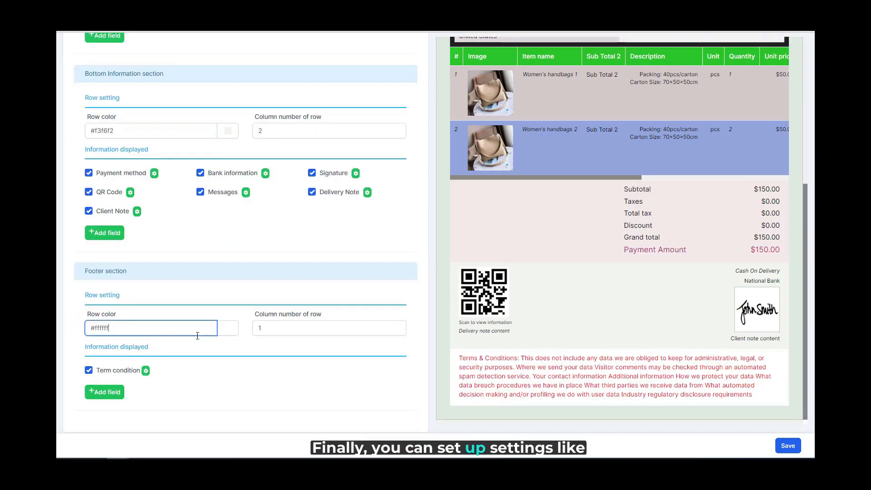
{"action": "left_click", "coordinate": [234, 332]}
{"action": "left_click", "coordinate": [212, 360]}
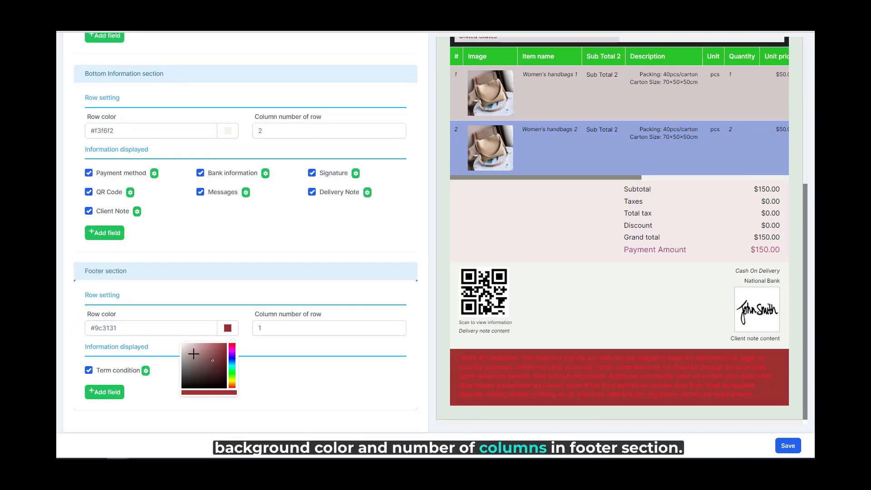
{"action": "left_click_drag", "start_coordinate": [194, 354], "coordinate": [188, 351]}
{"action": "left_click", "coordinate": [315, 326]}
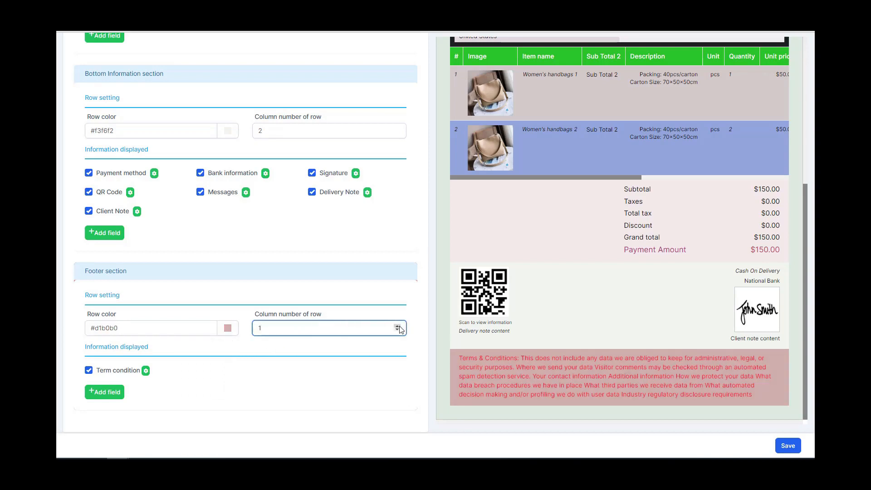
{"action": "left_click", "coordinate": [276, 368]}
Hide and show again the footer's Term condition, and append "demo demo demo" to the end of its content
{"action": "left_click", "coordinate": [118, 371]}
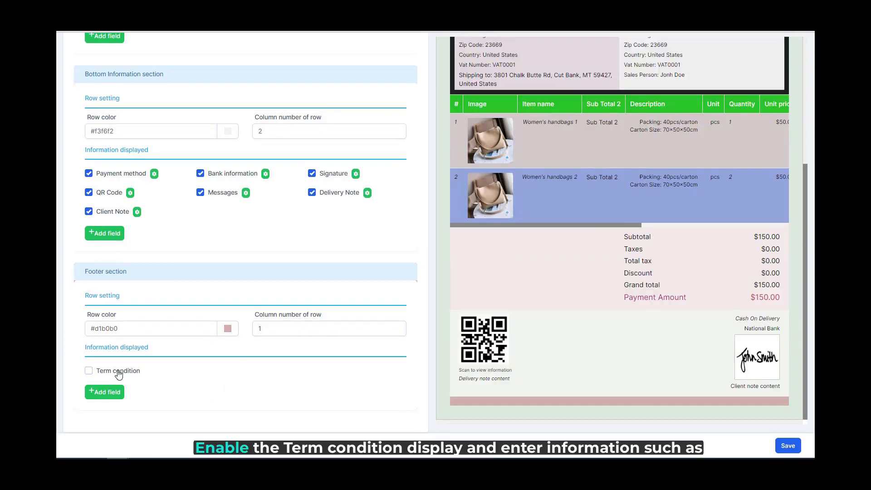
{"action": "left_click", "coordinate": [118, 371]}
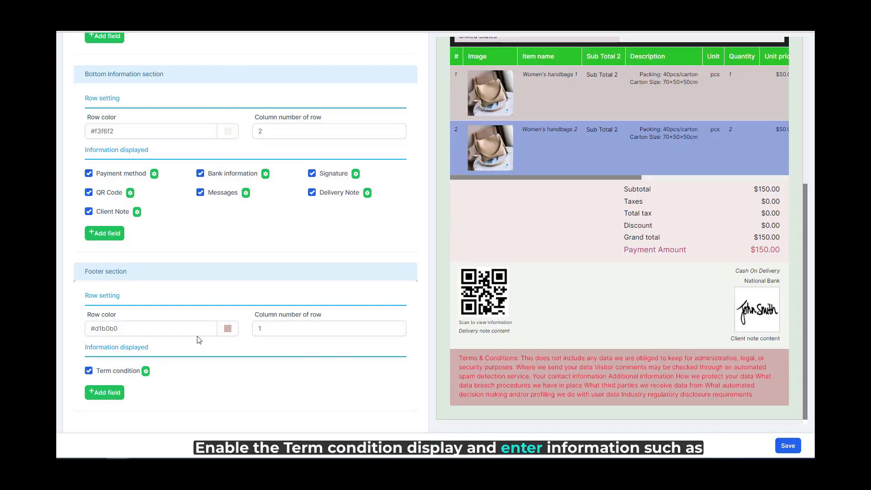
{"action": "left_click", "coordinate": [145, 370]}
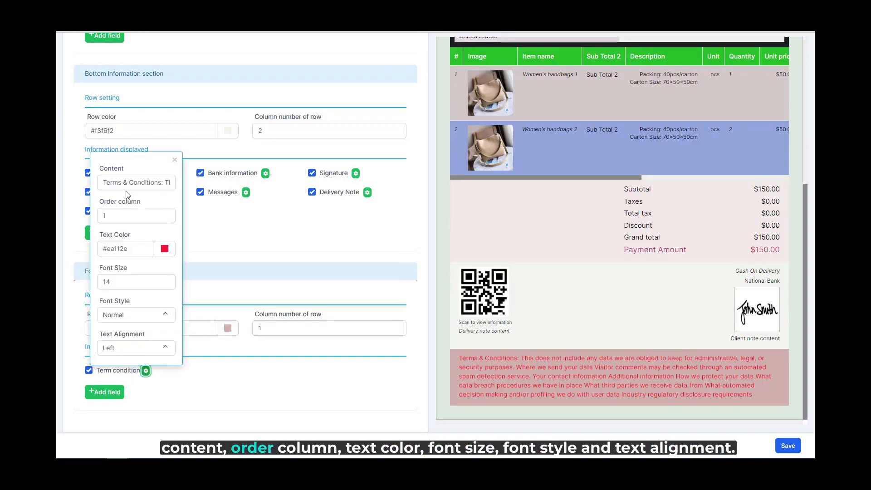
{"action": "left_click", "coordinate": [146, 182]}
{"action": "double_click", "coordinate": [149, 182]}
{"action": "triple_click", "coordinate": [149, 184]}
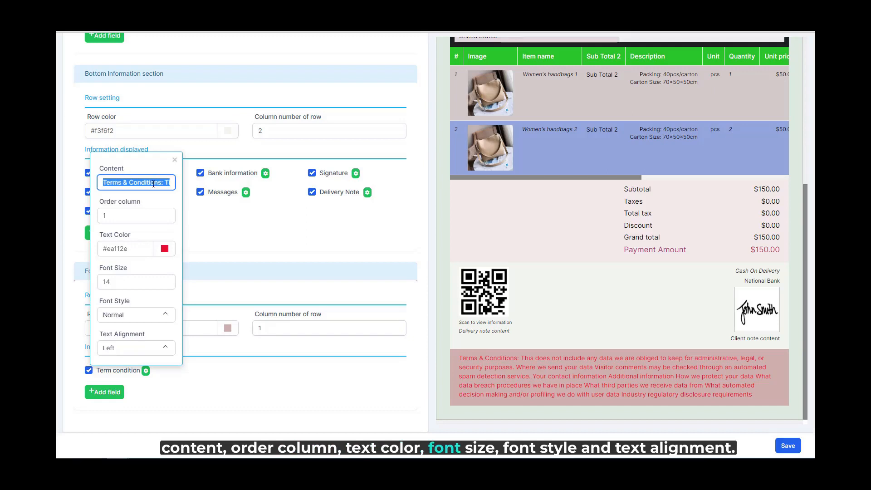
{"action": "key", "text": "End"}
{"action": "type", "text": "demo demo demo"}
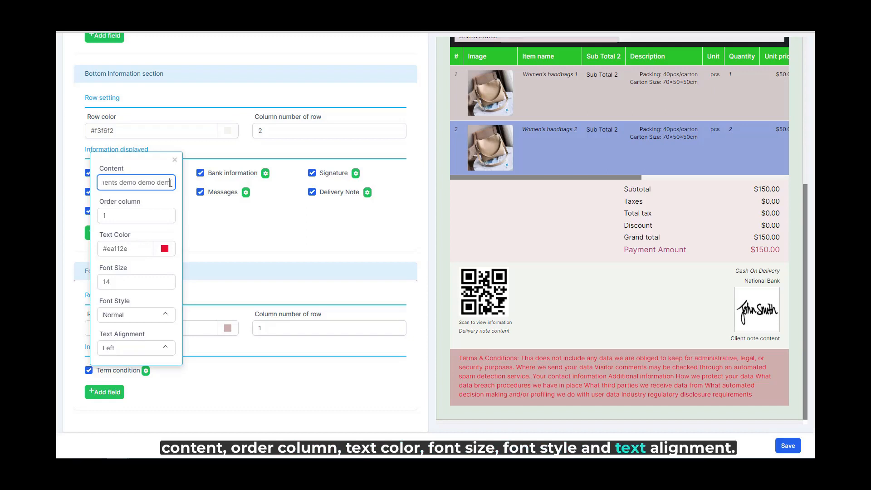
{"action": "left_click", "coordinate": [171, 207]}
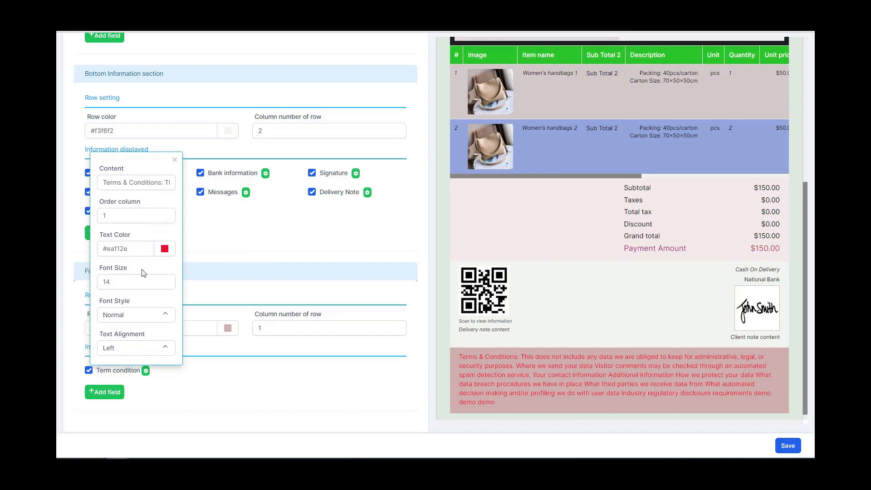
{"action": "left_click", "coordinate": [240, 371]}
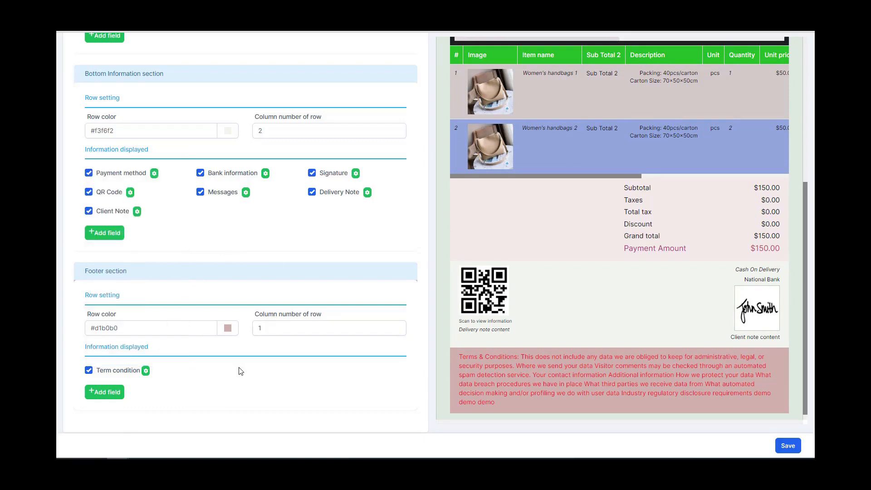
Add a custom field to the Footer section with the name "Filed 4" and the label "Field 4"
{"action": "left_click", "coordinate": [104, 392]}
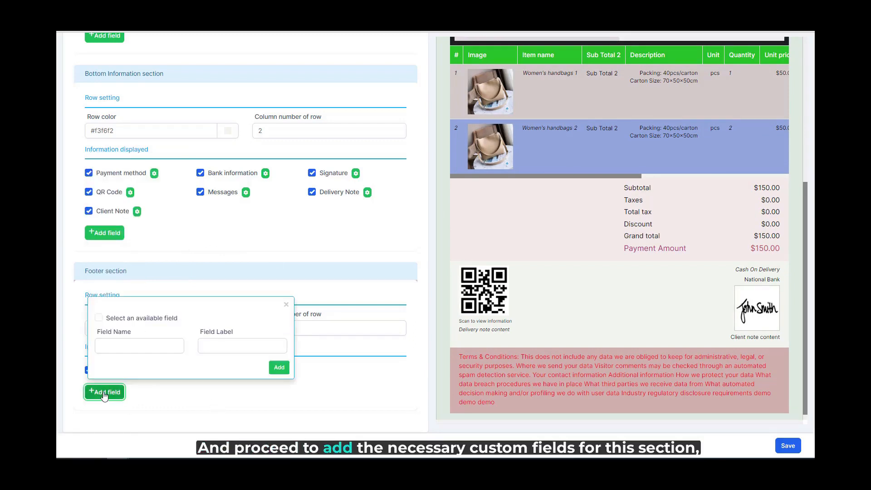
{"action": "left_click", "coordinate": [168, 346]}
{"action": "type", "text": "Filed 4"}
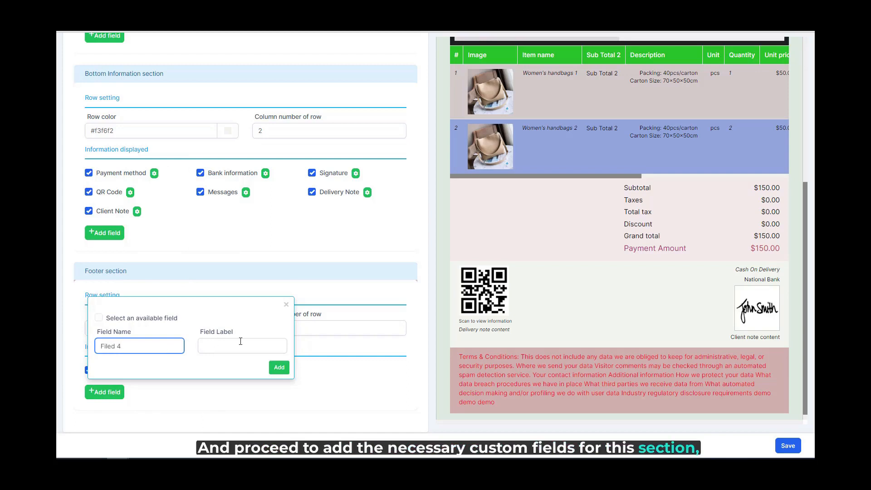
{"action": "left_click", "coordinate": [241, 345]}
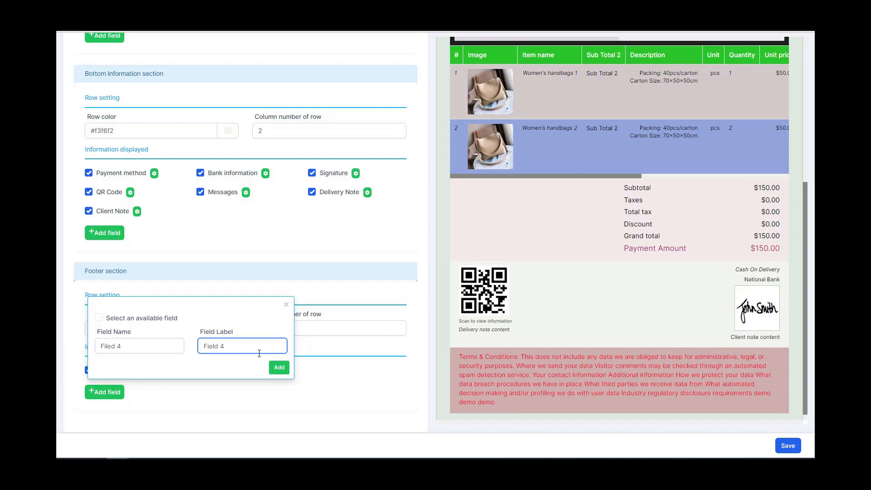
{"action": "left_click", "coordinate": [278, 366]}
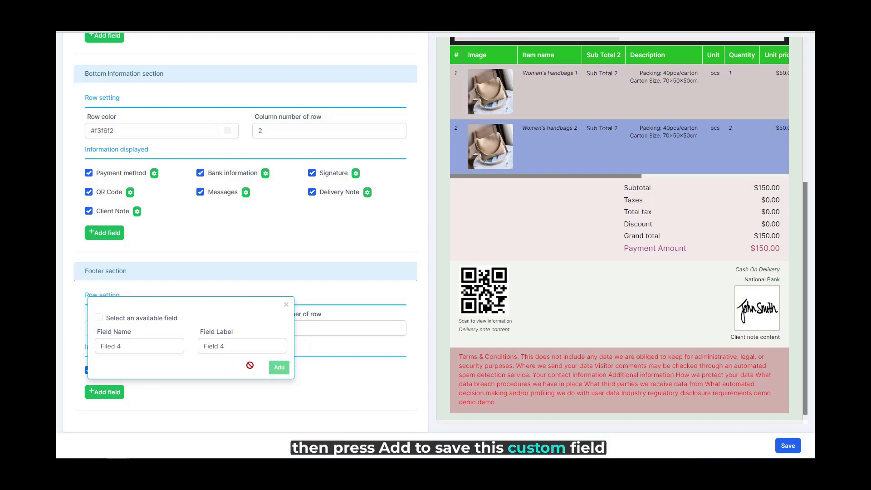
Set the value of the footer's Field 4 to "field 4" and check its order column
{"action": "left_click", "coordinate": [211, 373]}
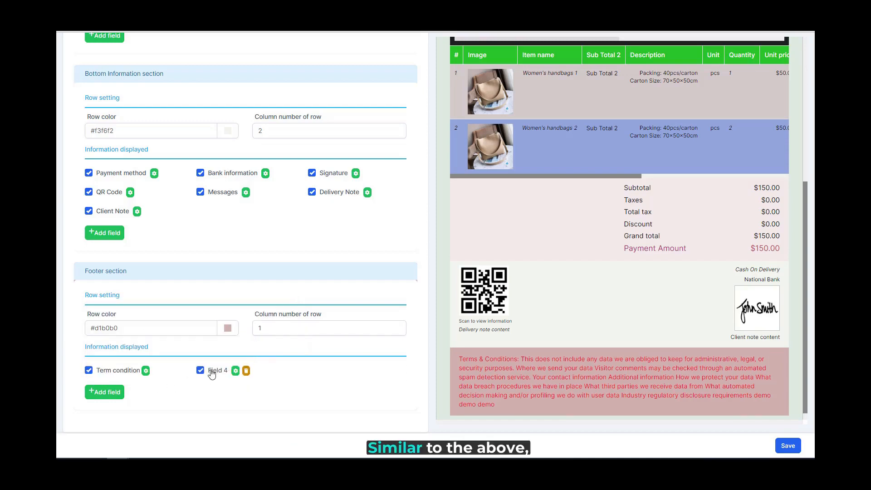
{"action": "left_click", "coordinate": [235, 371]}
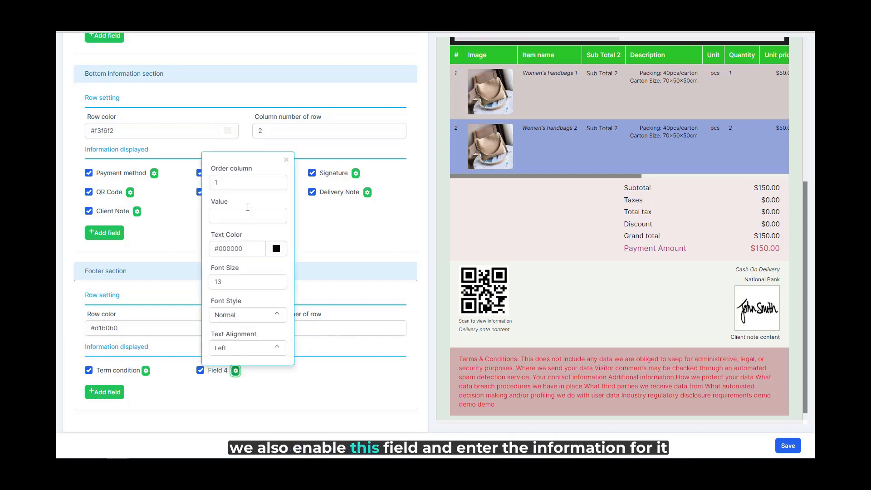
{"action": "left_click", "coordinate": [244, 212]}
{"action": "type", "text": "field 4"}
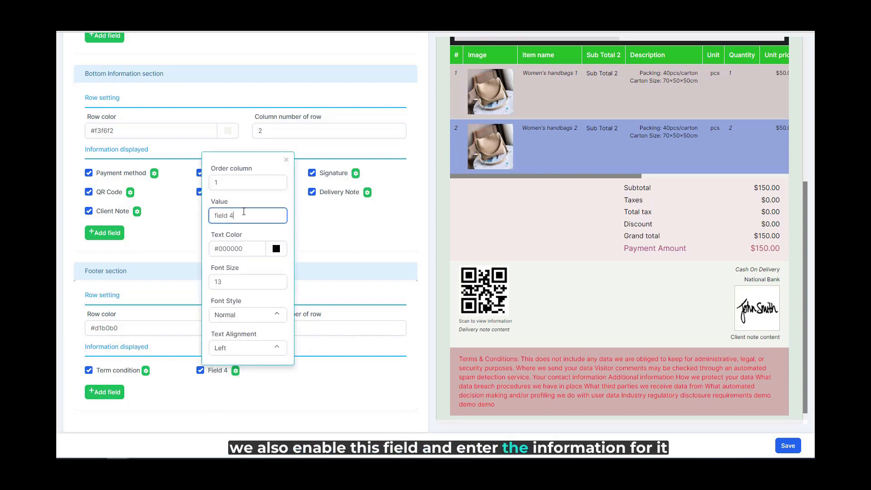
{"action": "left_click", "coordinate": [271, 199]}
{"action": "left_click", "coordinate": [275, 186]}
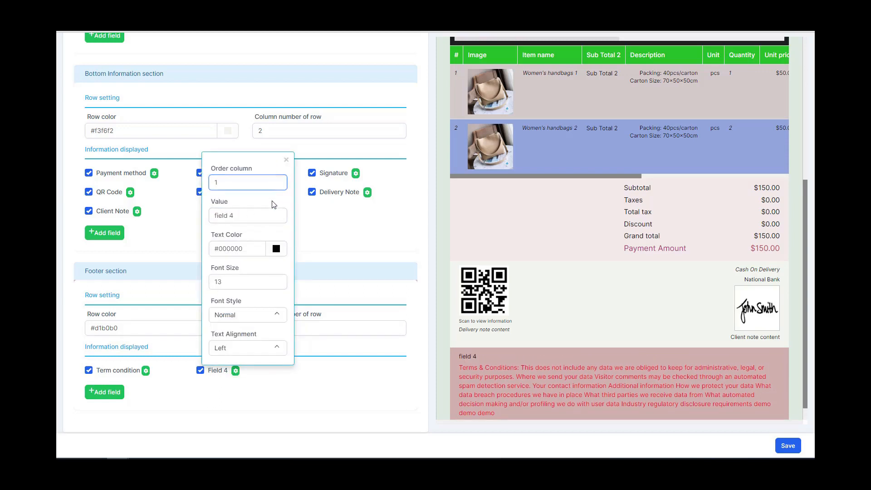
{"action": "left_click", "coordinate": [336, 237]}
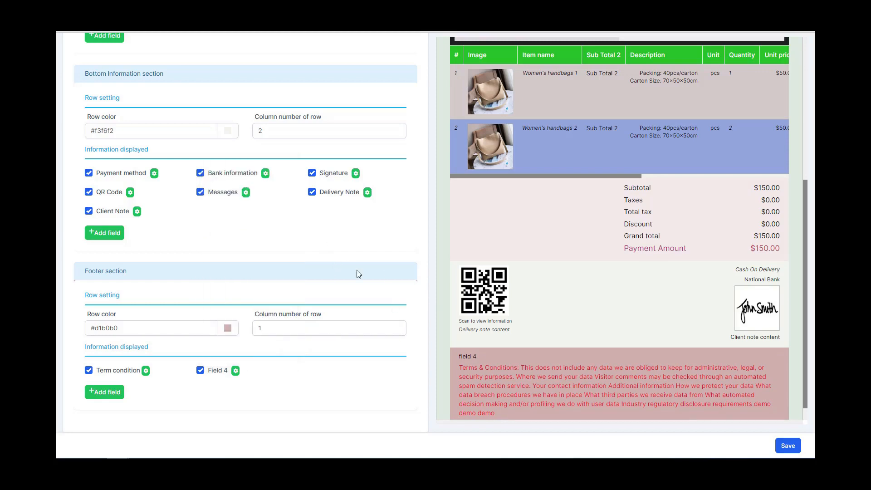
Save the new invoice template and review its full preview from the header to the footer
{"action": "left_click", "coordinate": [789, 446]}
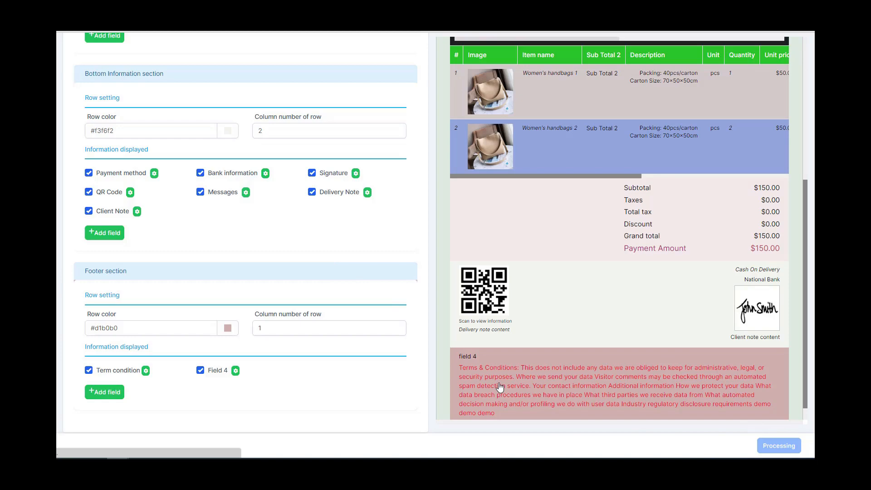
{"action": "scroll", "coordinate": [529, 338], "scroll_direction": "up", "scroll_amount": 5}
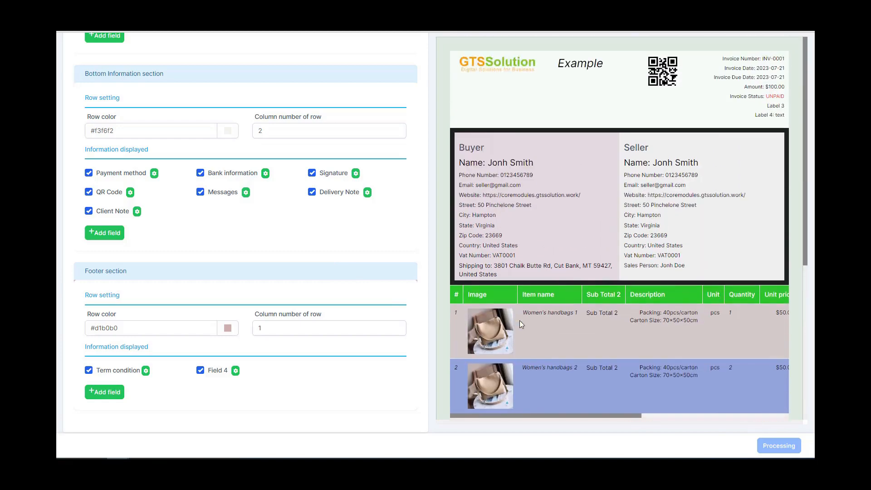
{"action": "scroll", "coordinate": [520, 322], "scroll_direction": "down", "scroll_amount": 5}
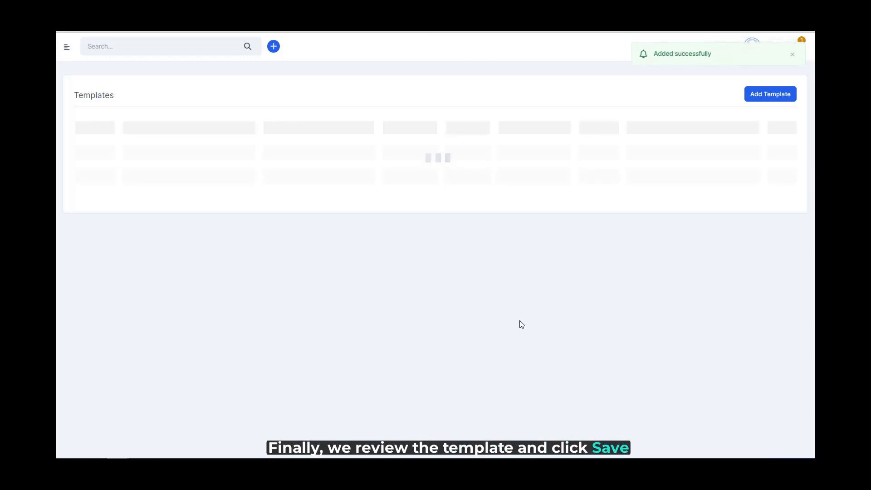
Find Demo Template in the template list, view its enlarged preview image through to the footer, and close it
{"action": "scroll", "coordinate": [614, 246], "scroll_direction": "down", "scroll_amount": 10}
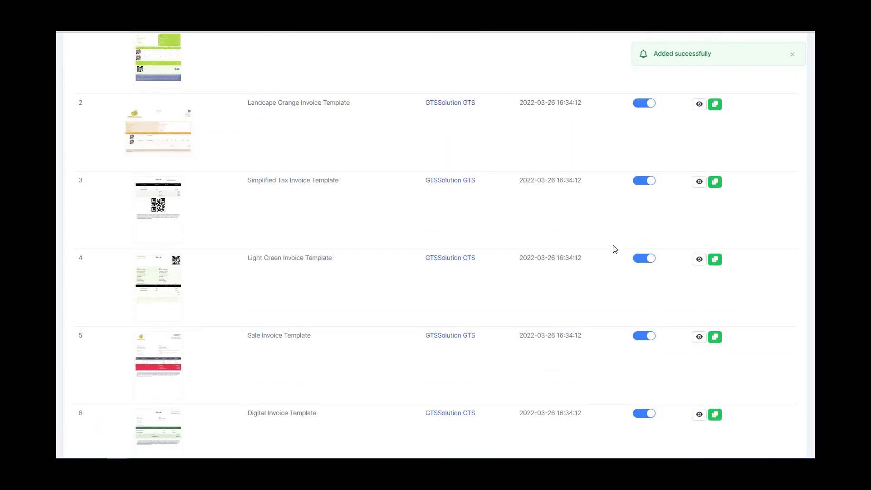
{"action": "scroll", "coordinate": [614, 249], "scroll_direction": "down", "scroll_amount": 3}
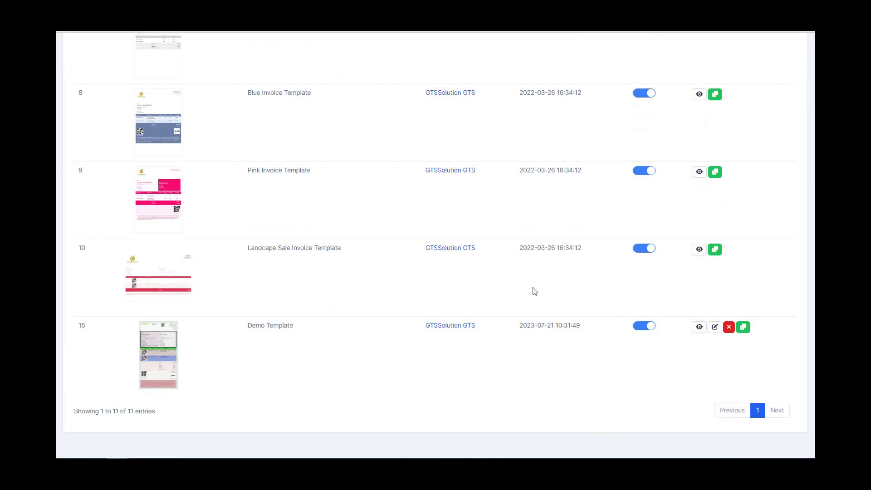
{"action": "left_click", "coordinate": [156, 354]}
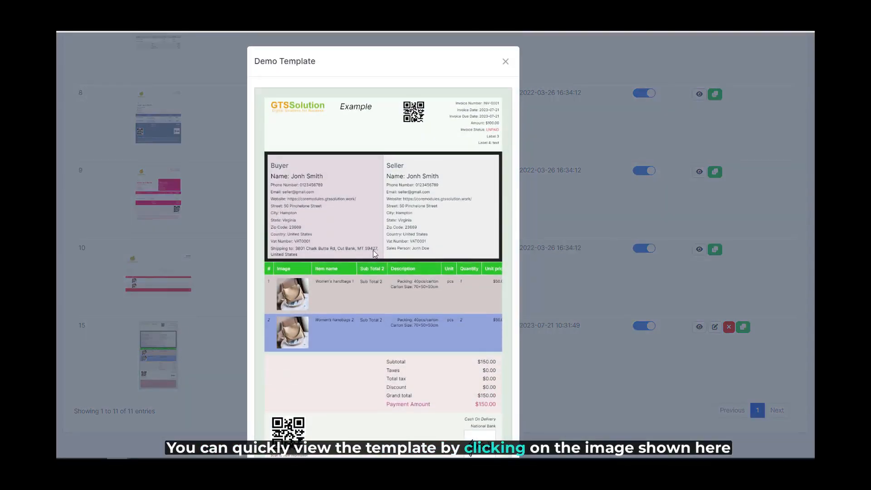
{"action": "scroll", "coordinate": [375, 253], "scroll_direction": "down", "scroll_amount": 3}
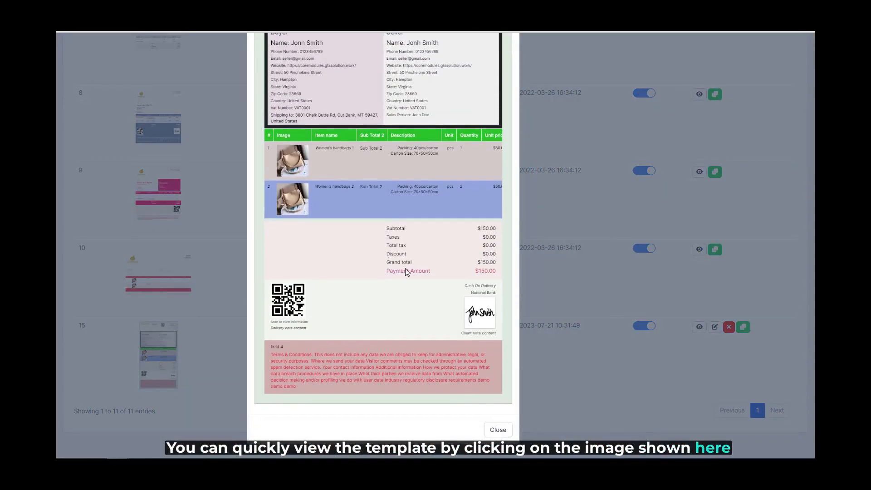
{"action": "scroll", "coordinate": [470, 336], "scroll_direction": "up", "scroll_amount": 1}
{"action": "scroll", "coordinate": [499, 345], "scroll_direction": "down", "scroll_amount": 1}
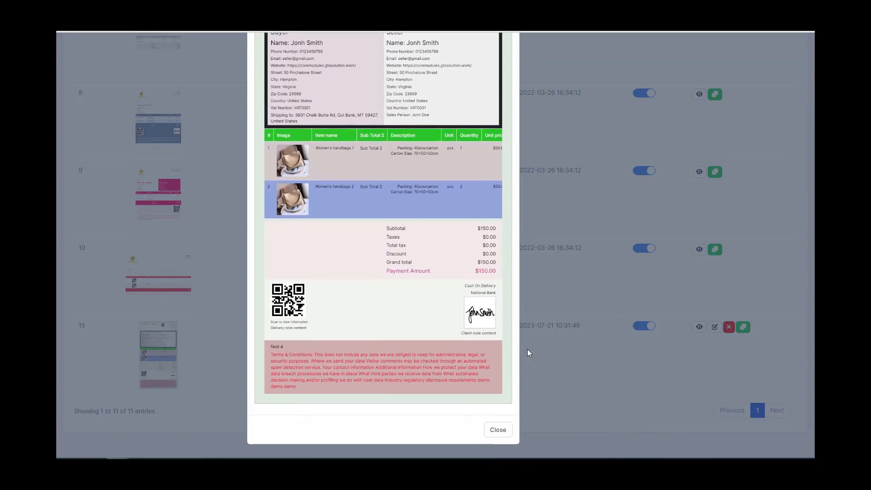
{"action": "left_click", "coordinate": [499, 431]}
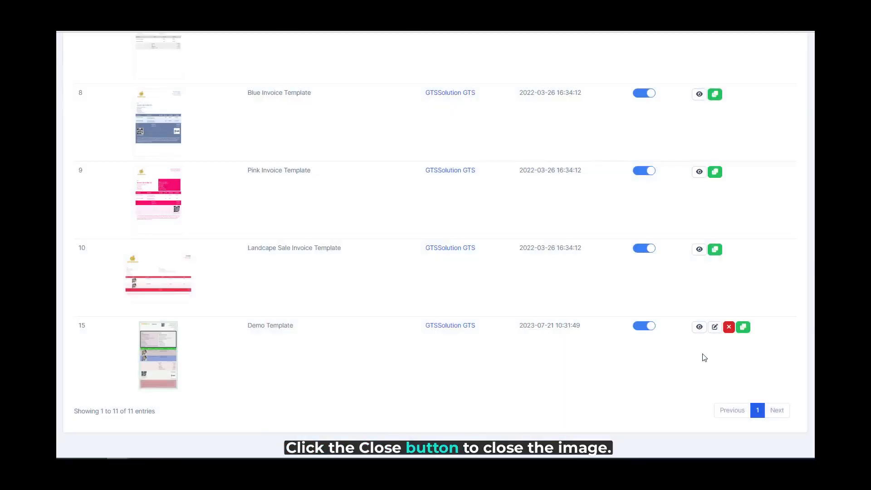
Open Demo Template for editing and look through its settings
{"action": "left_click", "coordinate": [715, 327]}
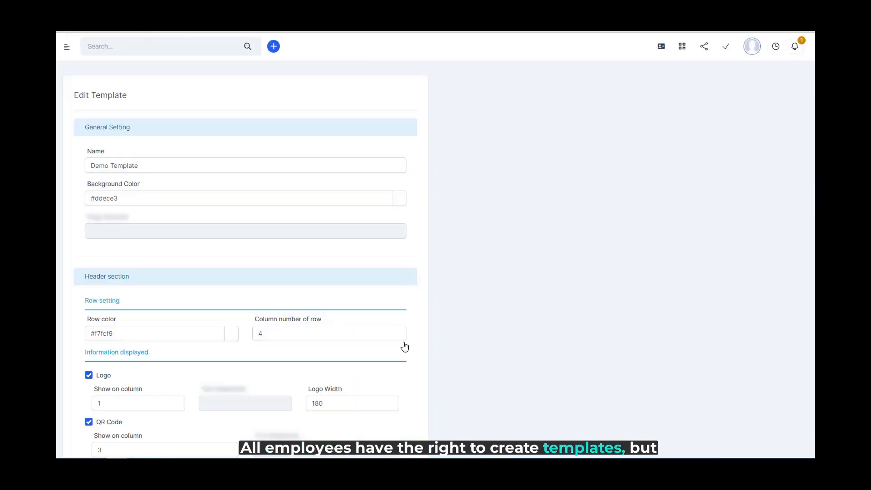
{"action": "scroll", "coordinate": [336, 282], "scroll_direction": "down", "scroll_amount": 10}
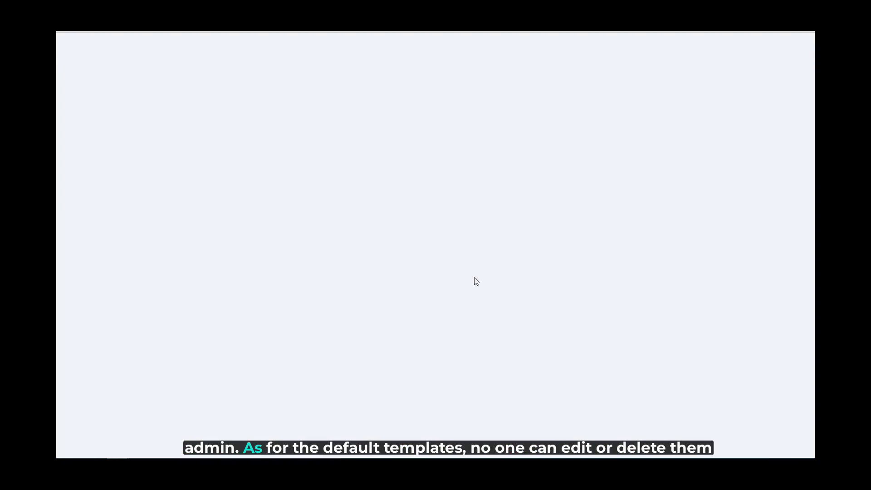
Clone Demo Template from the template list and check the end of the list for the copy
{"action": "scroll", "coordinate": [510, 330], "scroll_direction": "down", "scroll_amount": 4}
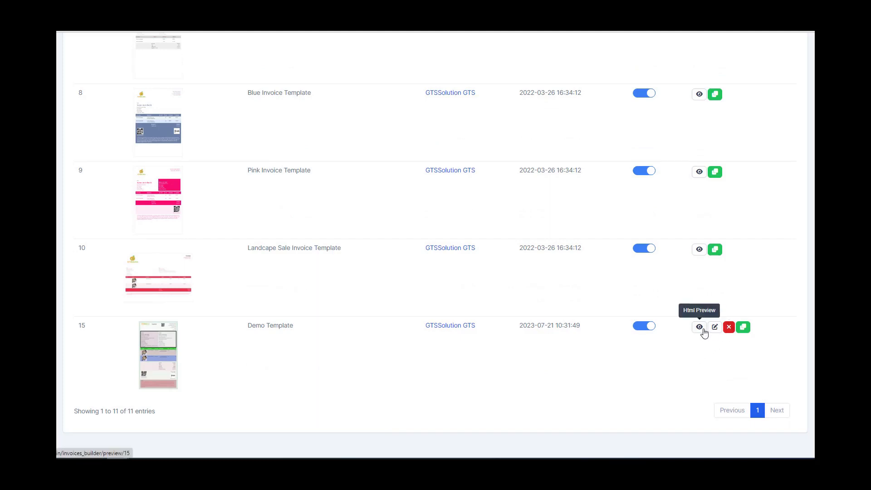
{"action": "left_click", "coordinate": [744, 328]}
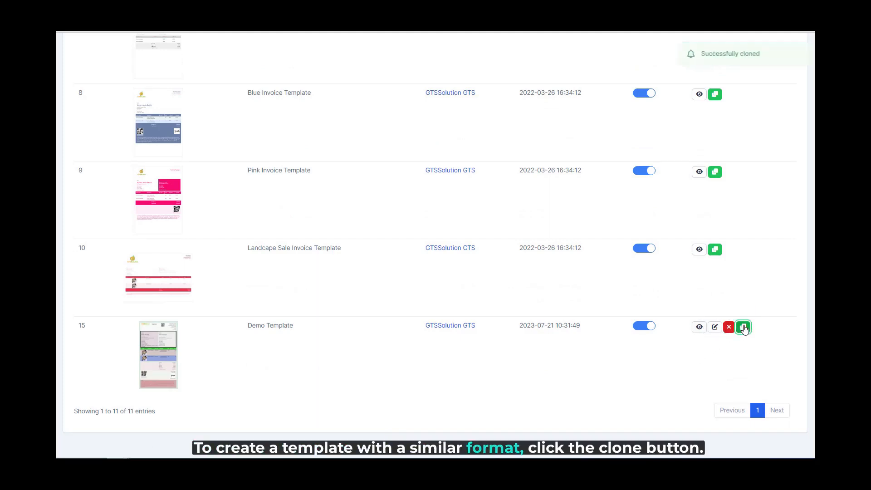
{"action": "scroll", "coordinate": [241, 367], "scroll_direction": "down", "scroll_amount": 2}
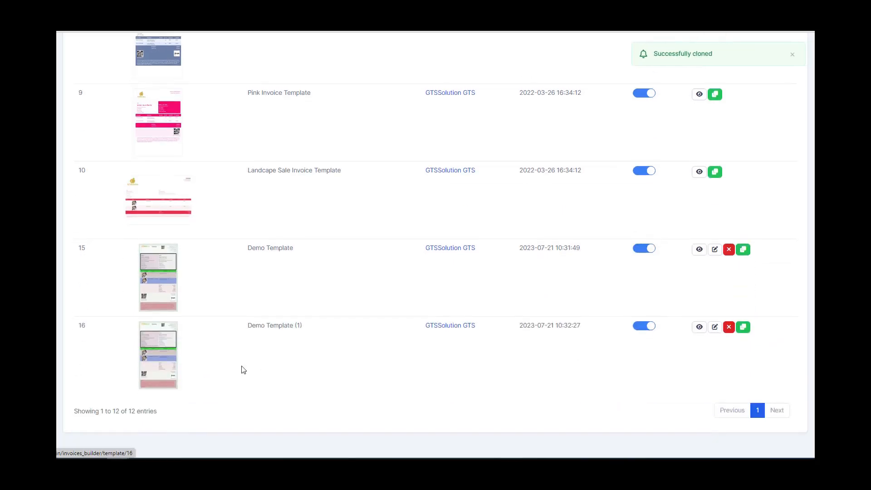